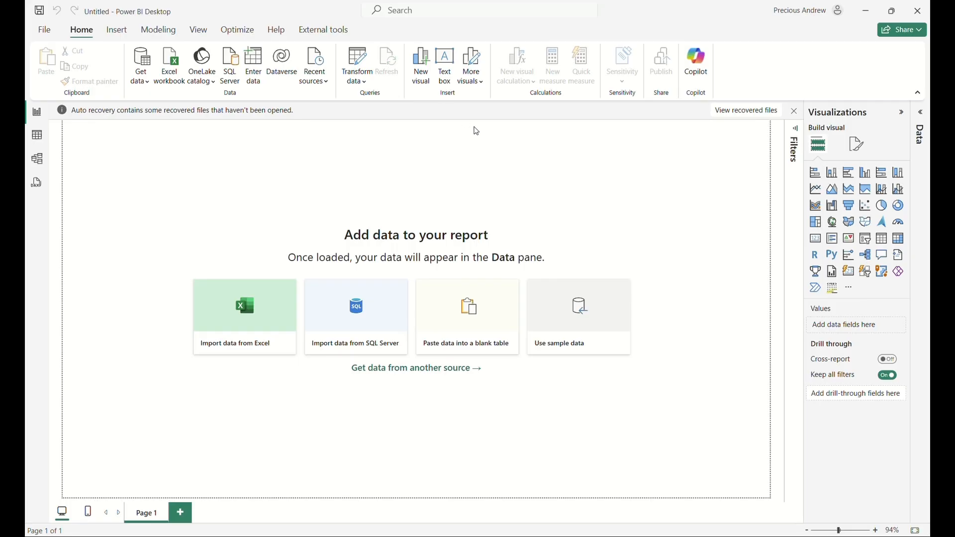
# Import the Flat File sheet from the Amazon_Orders_Flat_File (1) workbook in the Desktop's Amazon data folder, opening it for data transformation.
pyautogui.click(253, 344)
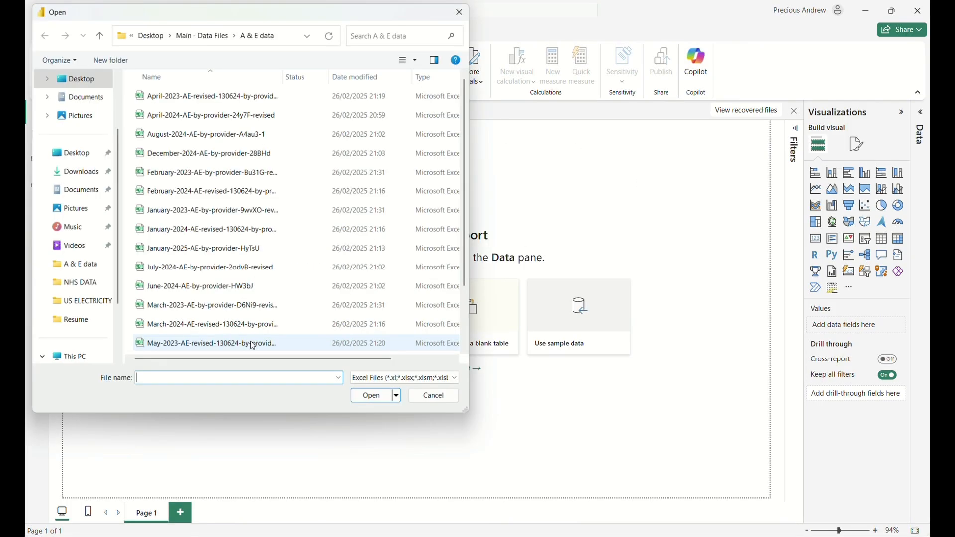
pyautogui.click(73, 78)
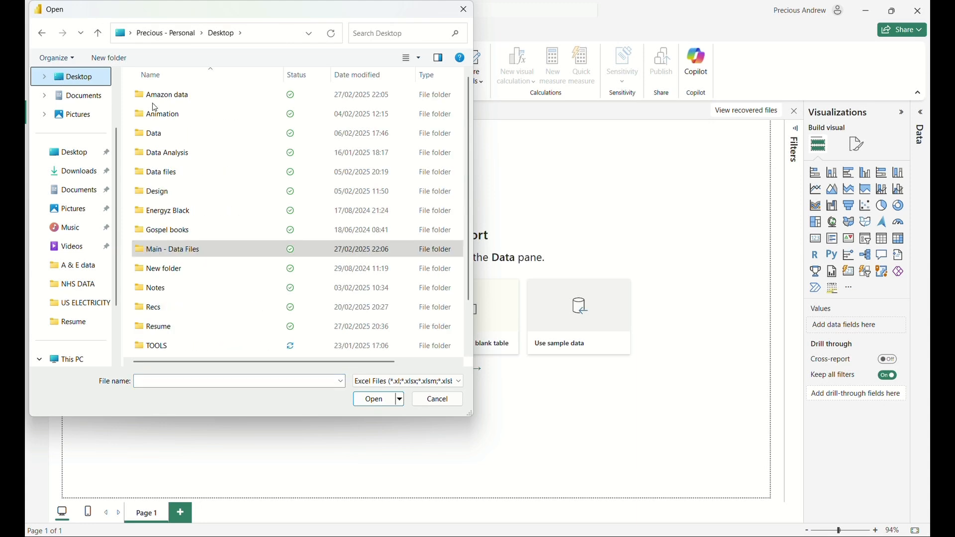
pyautogui.doubleClick(164, 94)
pyautogui.click(210, 96)
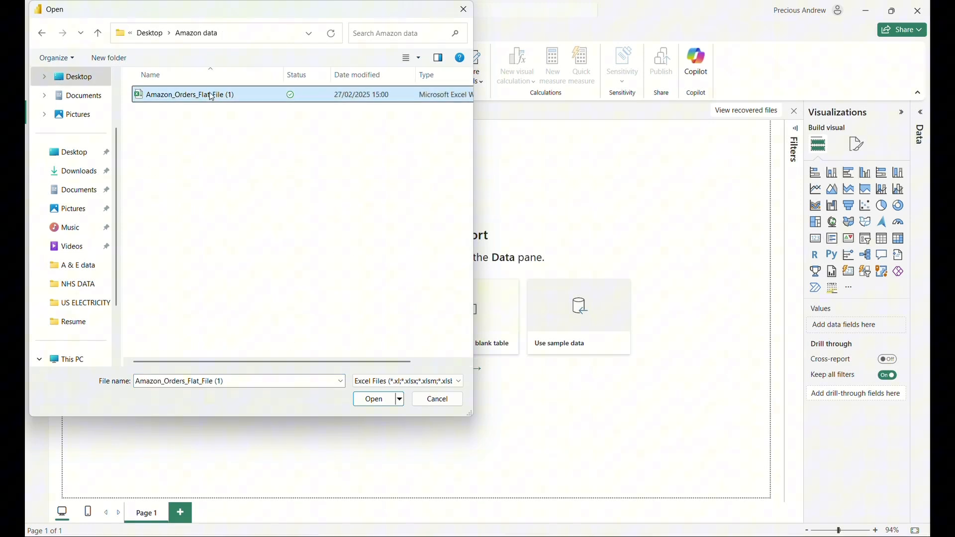
pyautogui.click(362, 400)
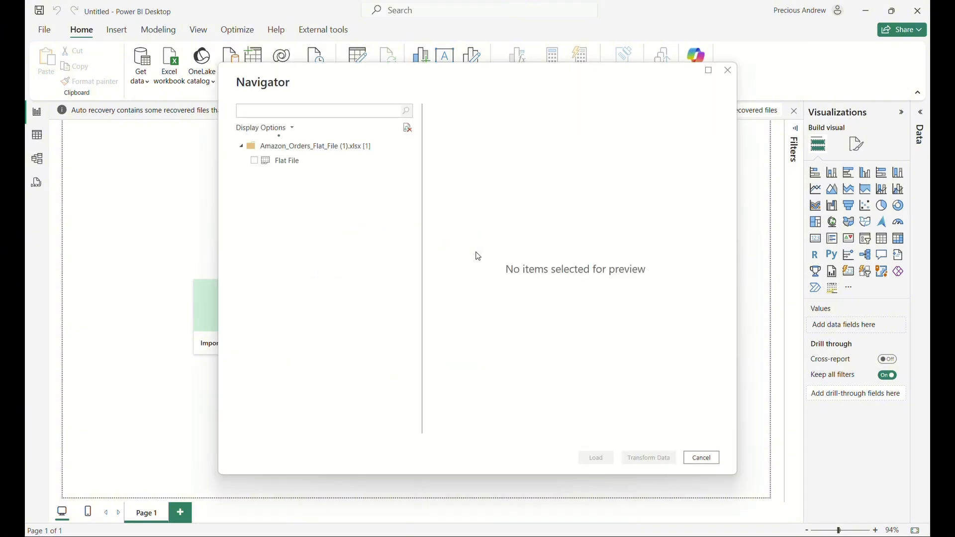
pyautogui.click(255, 163)
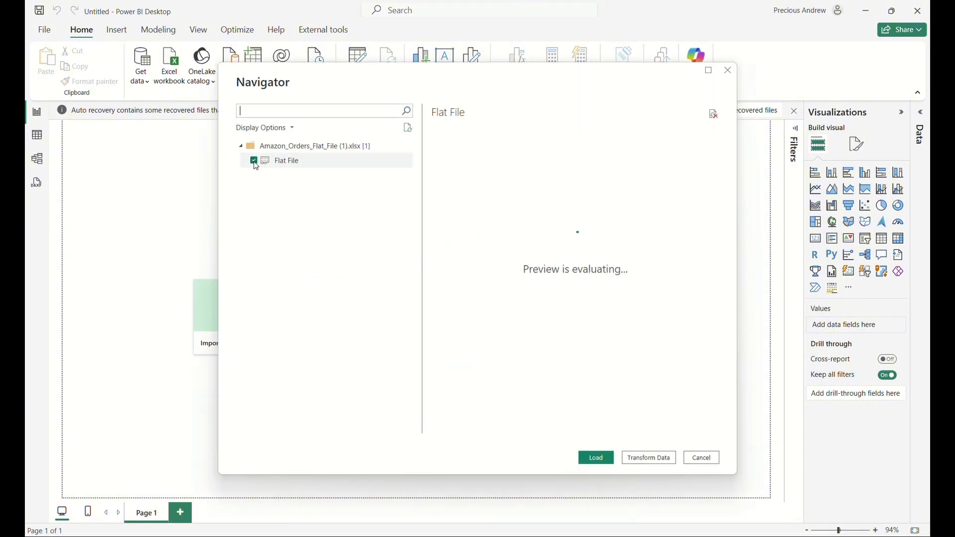
pyautogui.click(639, 458)
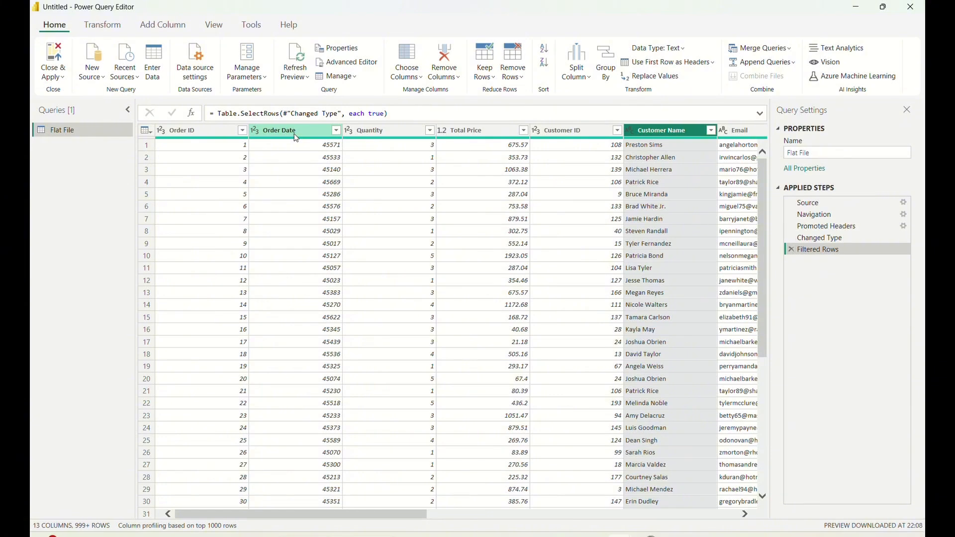
pyautogui.moveTo(327, 512); pyautogui.dragTo(482, 499)
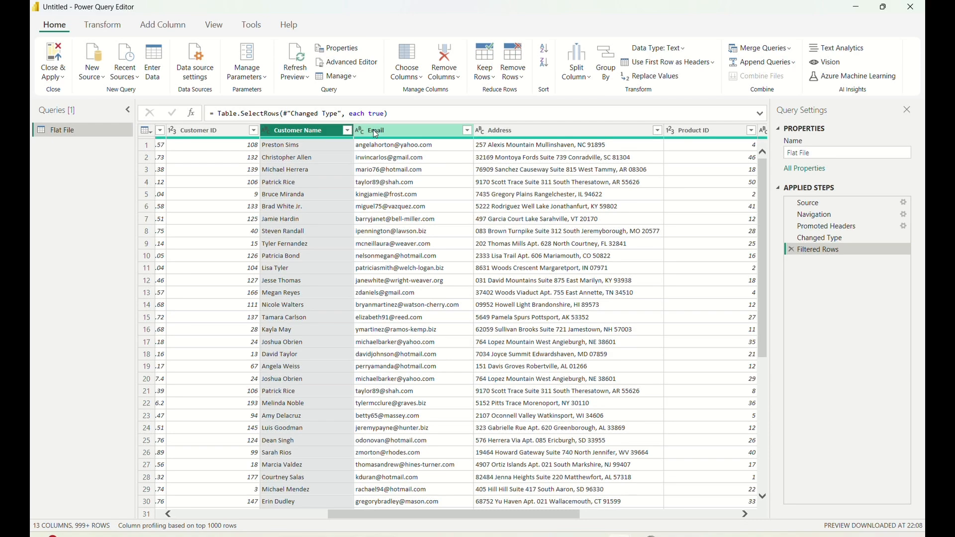
pyautogui.moveTo(469, 518); pyautogui.dragTo(562, 516)
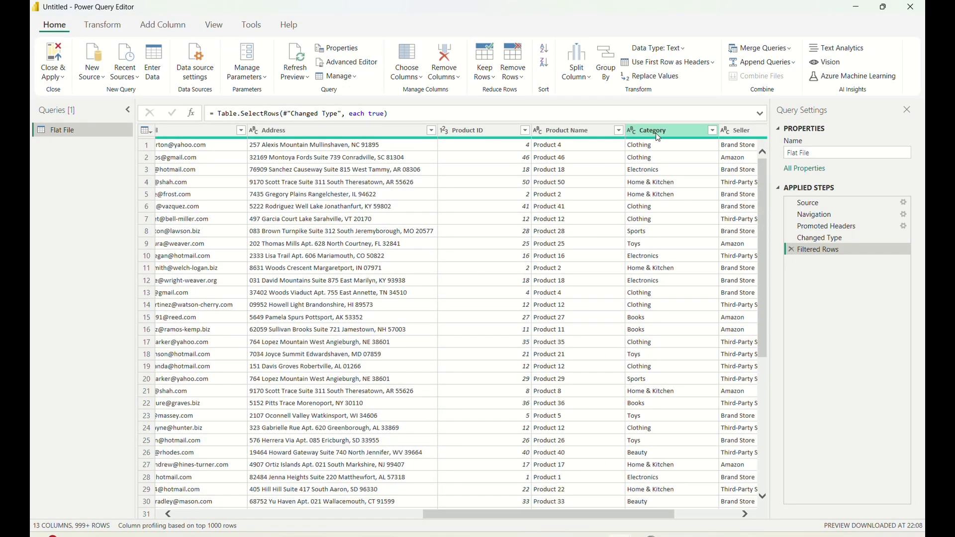
pyautogui.moveTo(529, 517); pyautogui.dragTo(249, 515)
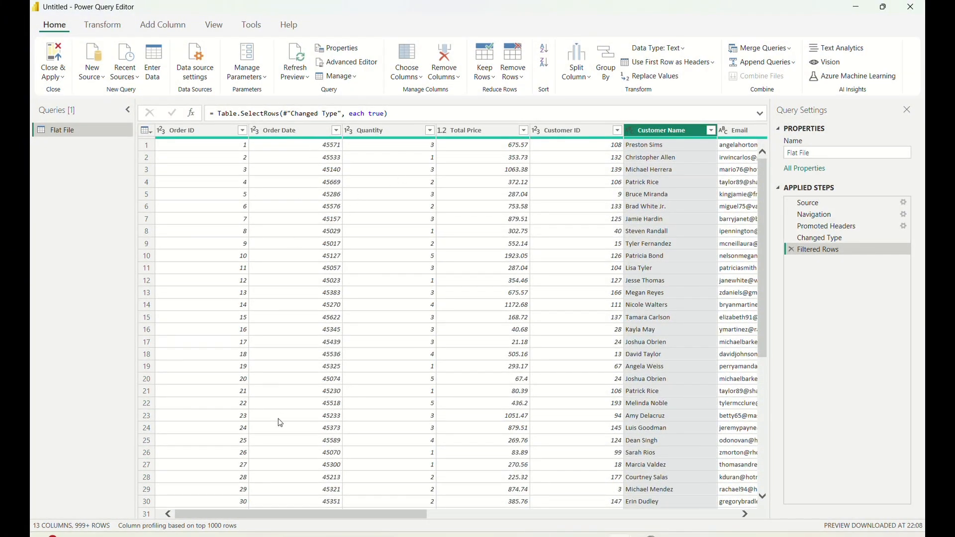
# Filter the Customer Name column to a single customer, finding the customer by the start of the first name.
pyautogui.moveTo(295, 515); pyautogui.dragTo(375, 518)
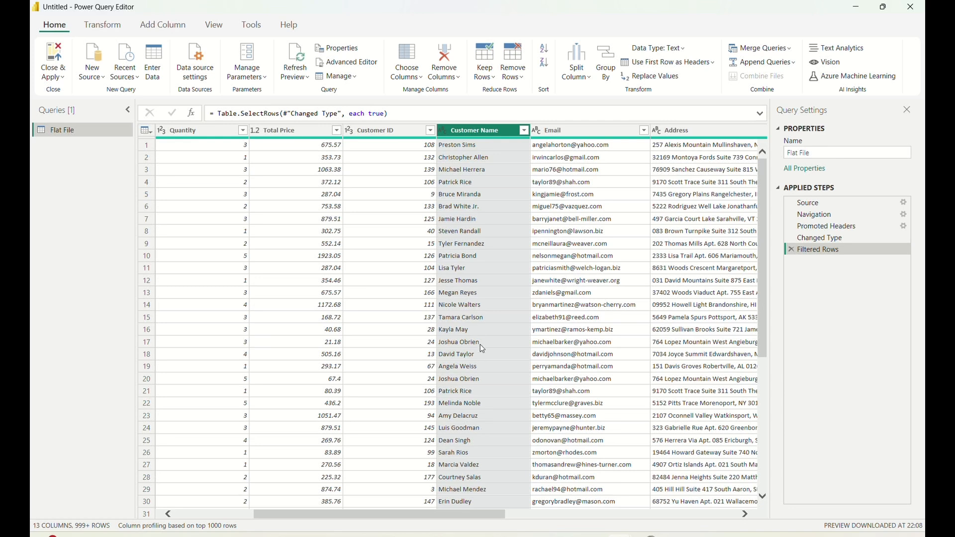
pyautogui.click(525, 131)
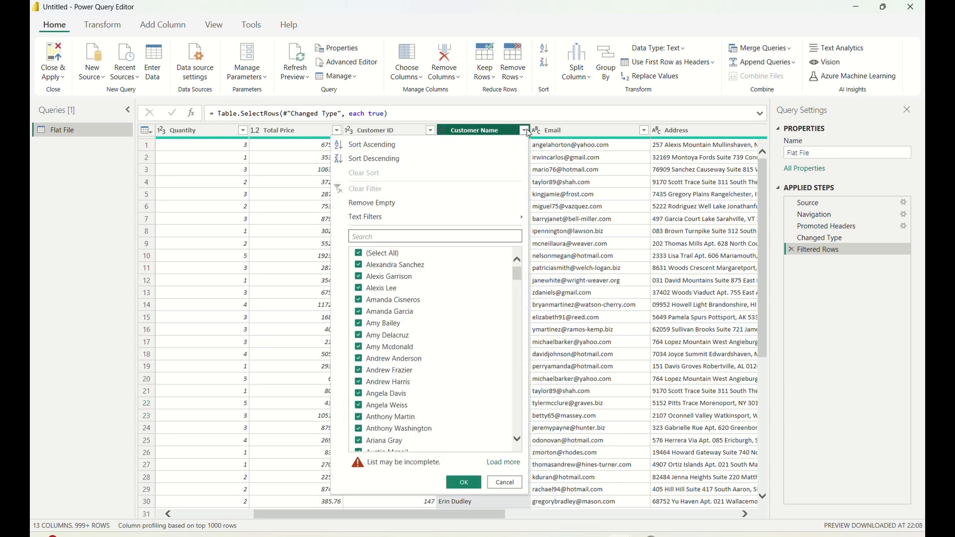
pyautogui.click(395, 236)
pyautogui.write('christ')
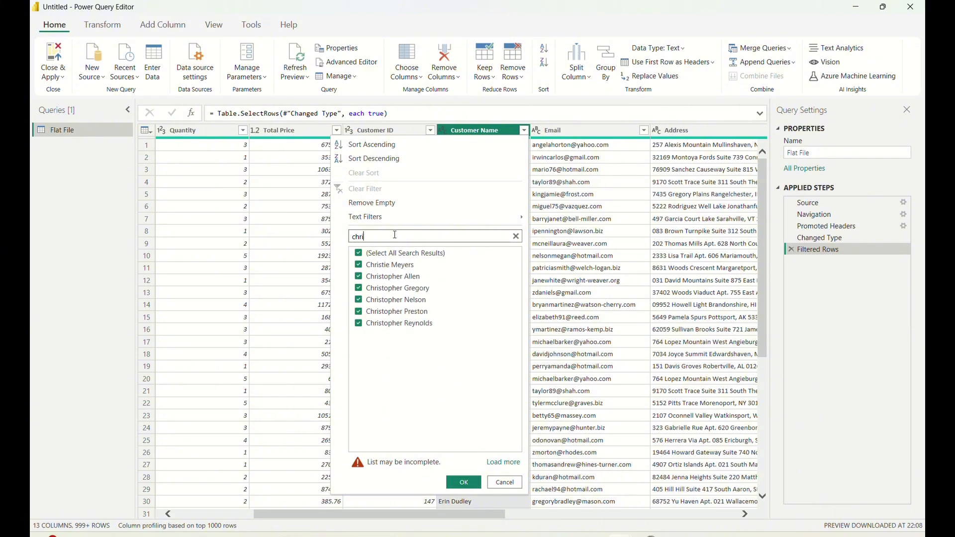
pyautogui.click(359, 254)
pyautogui.click(359, 278)
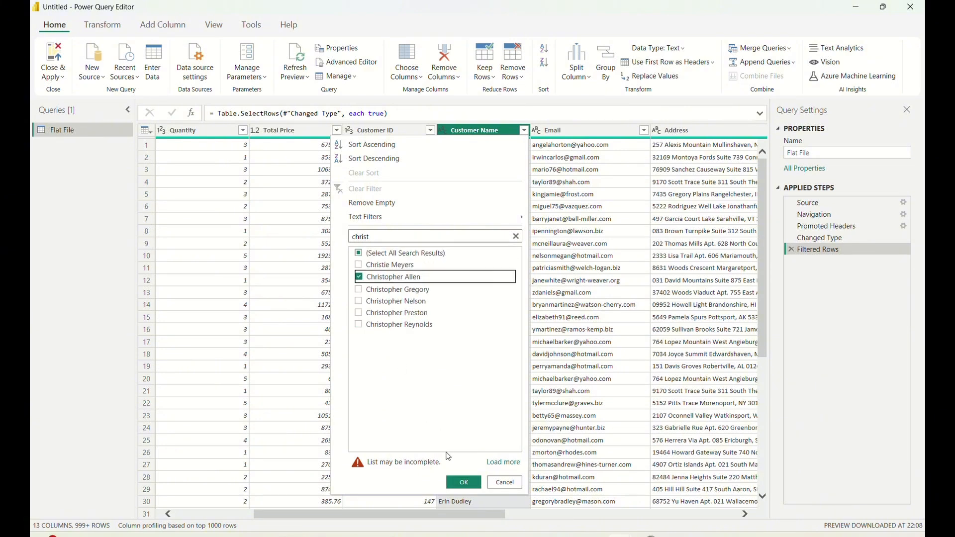
pyautogui.click(462, 484)
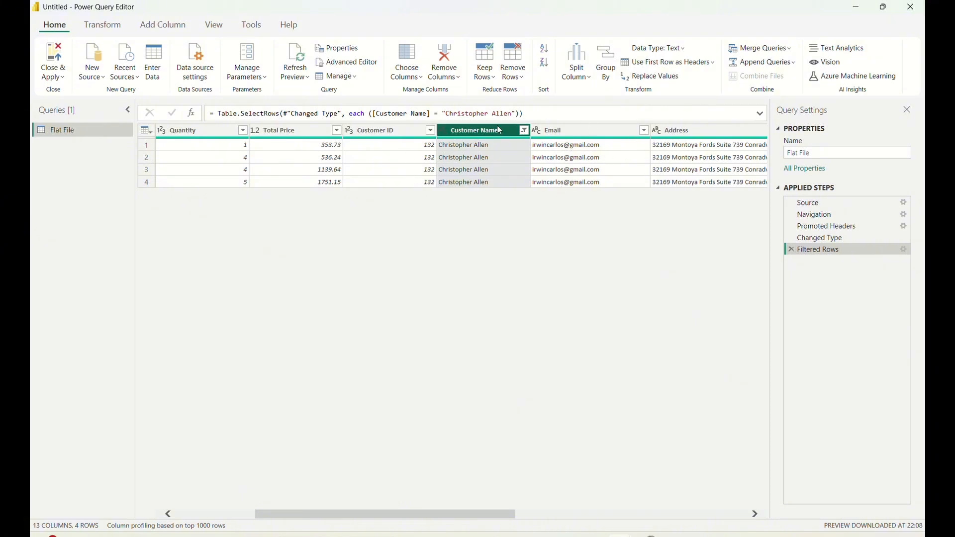
# Clear the filter on the Customer Name column.
pyautogui.click(524, 130)
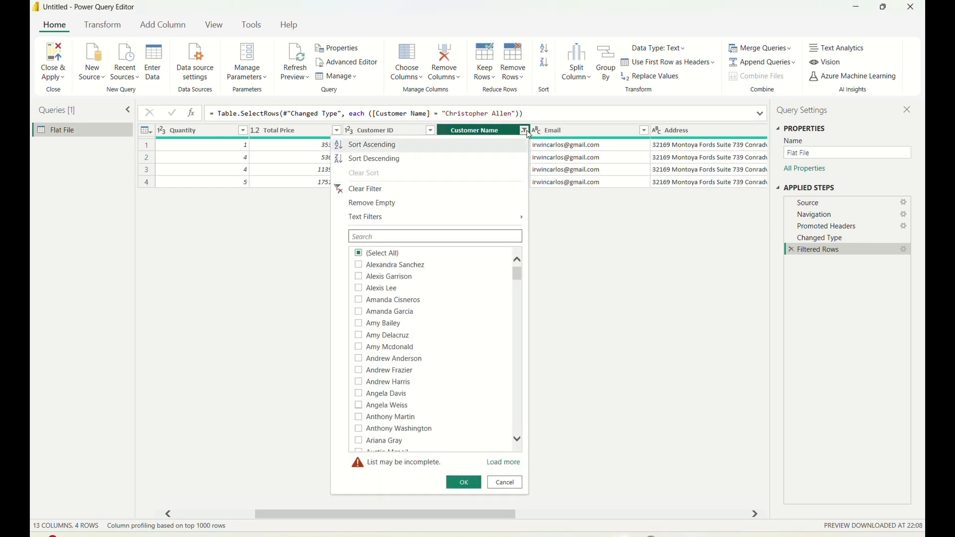
pyautogui.click(367, 189)
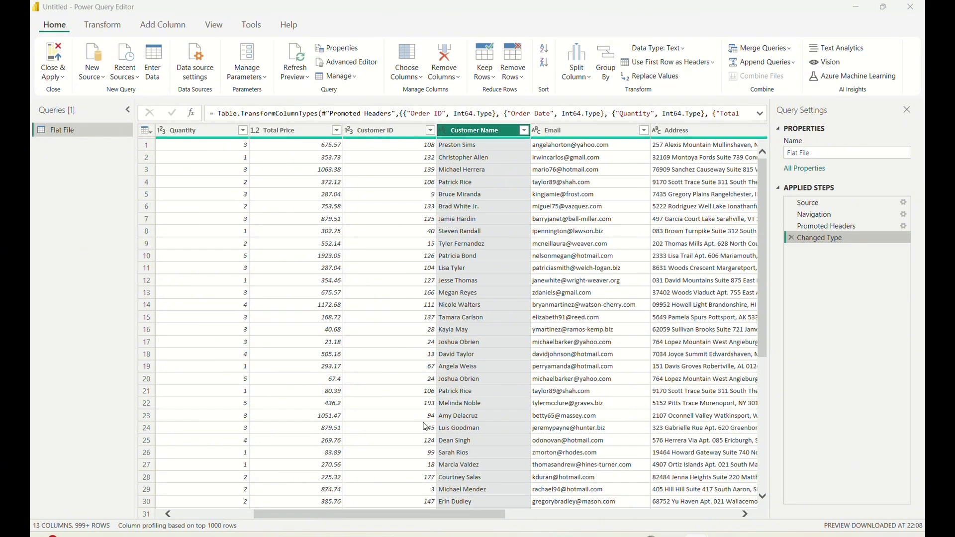
pyautogui.moveTo(343, 515); pyautogui.dragTo(255, 498)
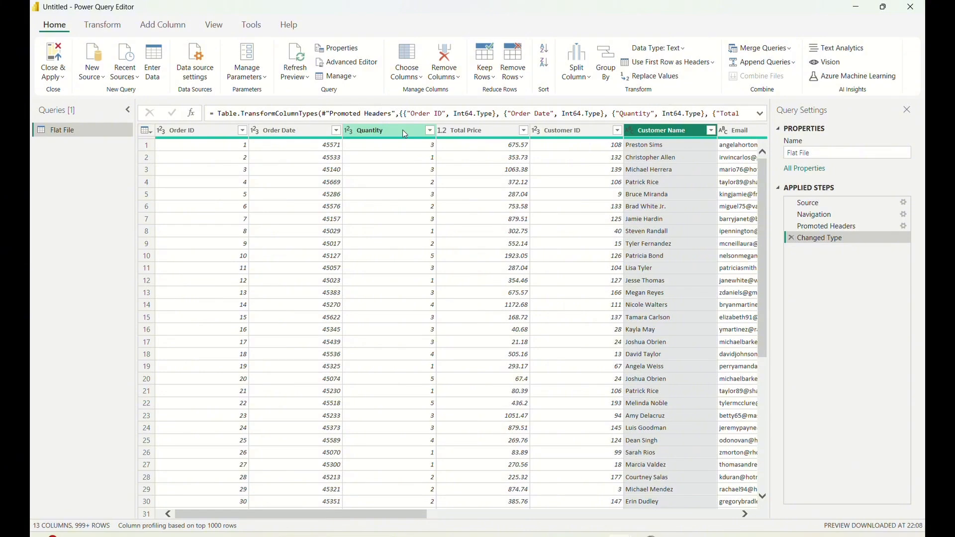
pyautogui.hscroll(5, 452, 162)
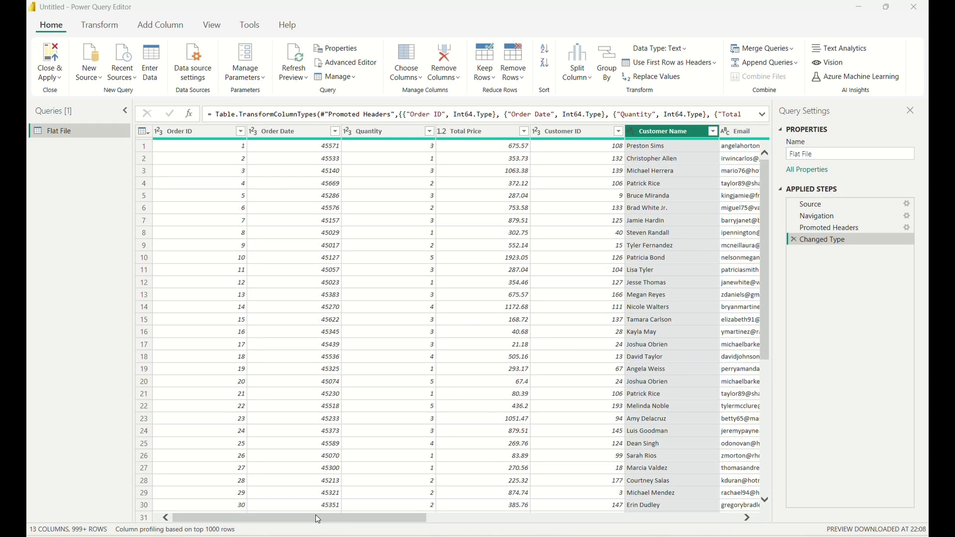
pyautogui.moveTo(339, 515); pyautogui.dragTo(341, 516)
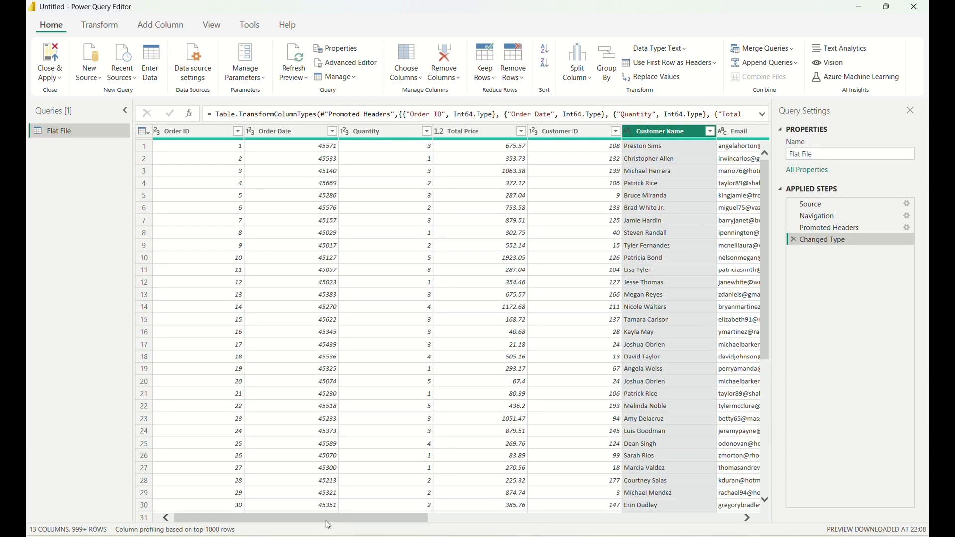
pyautogui.moveTo(326, 521); pyautogui.dragTo(291, 513)
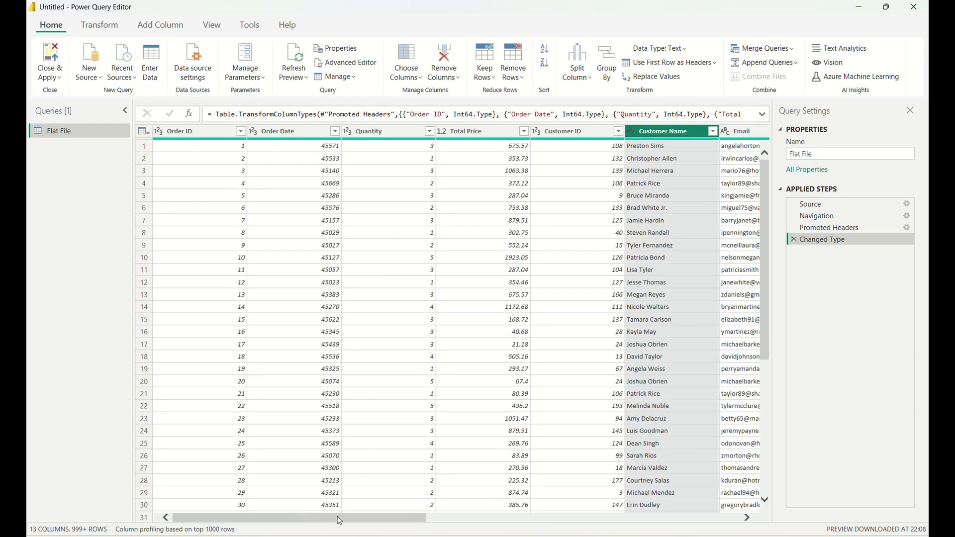
pyautogui.moveTo(340, 523); pyautogui.dragTo(654, 512)
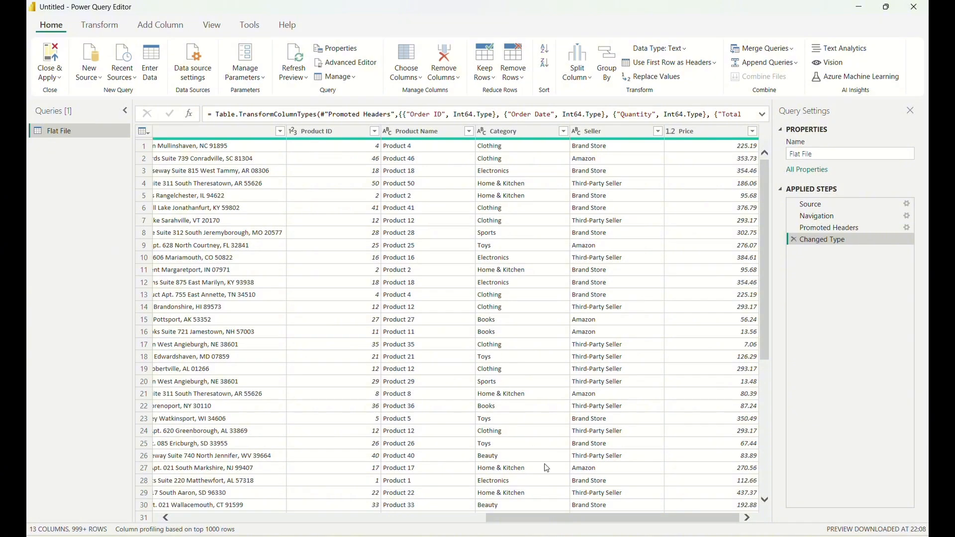
pyautogui.moveTo(545, 517); pyautogui.dragTo(211, 496)
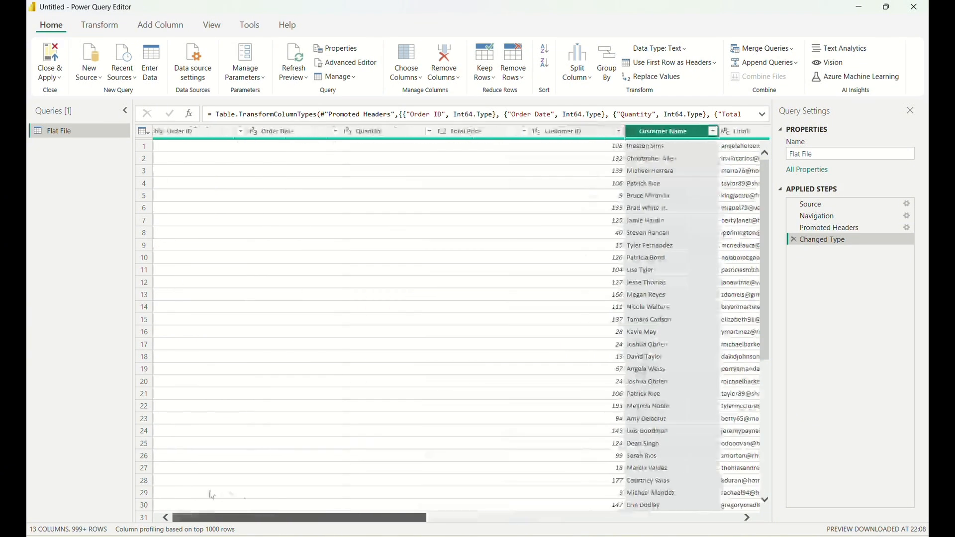
# Duplicate the Flat File query, and duplicate the resulting copy to get a third query.
pyautogui.rightClick(61, 132)
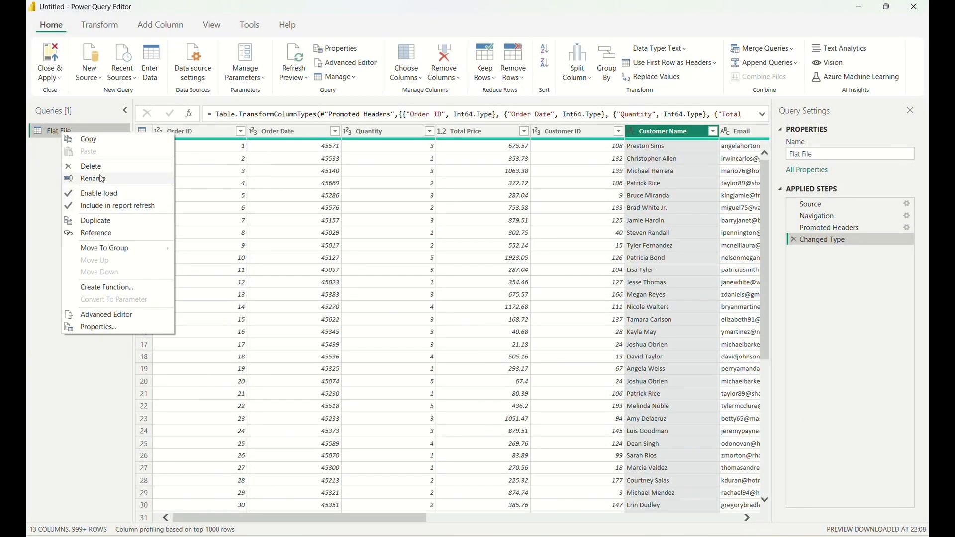
pyautogui.click(89, 220)
pyautogui.rightClick(95, 152)
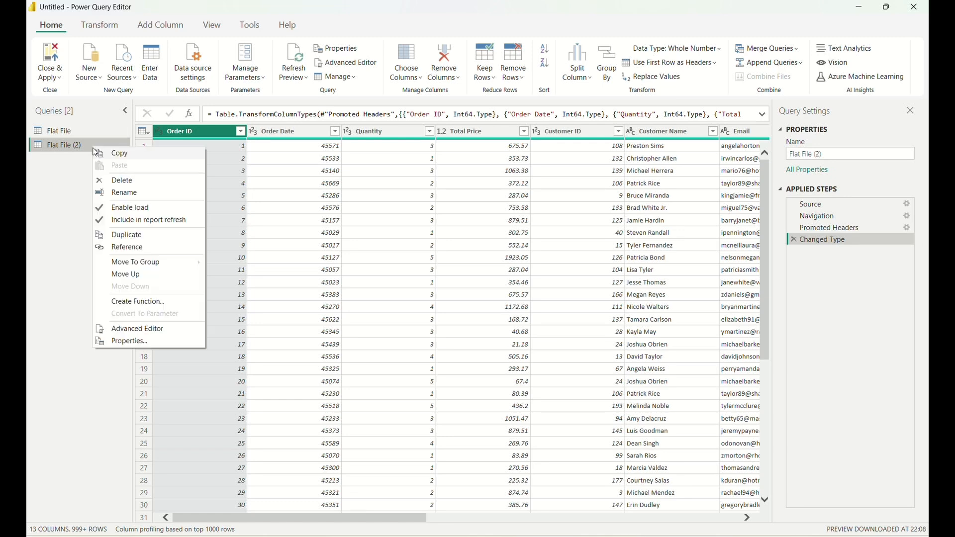
pyautogui.click(120, 238)
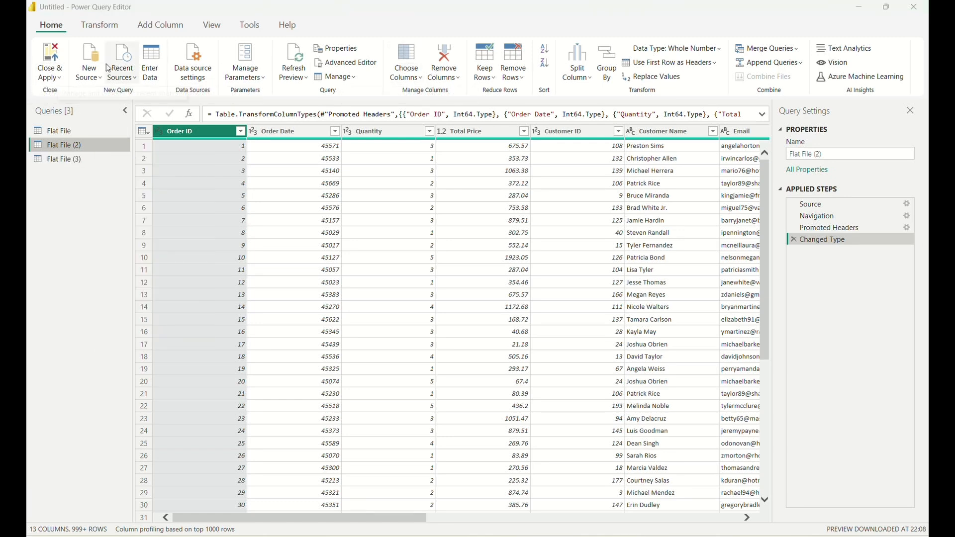
# Keep only the Customer ID, Customer Name, Email and Address columns in the Flat File (2) query.
pyautogui.click(411, 76)
pyautogui.click(419, 94)
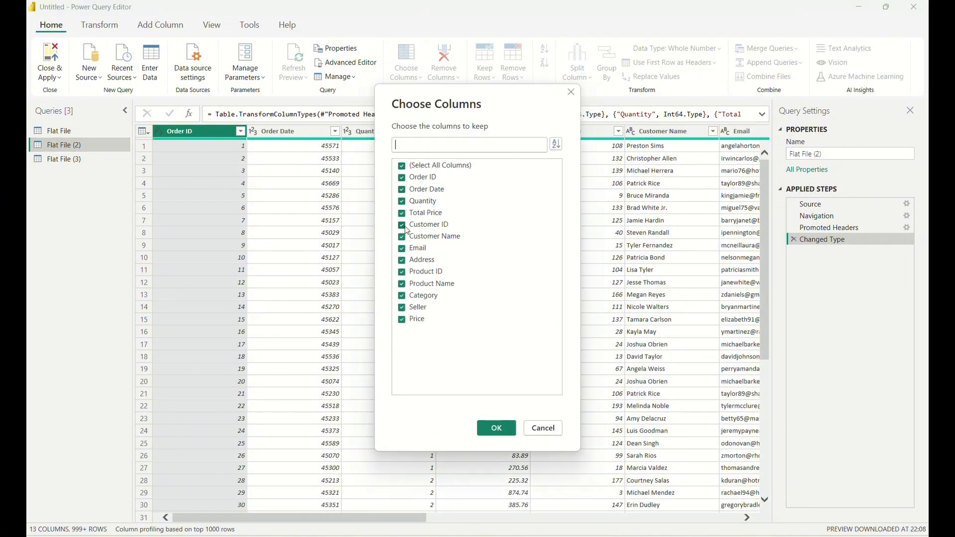
pyautogui.click(402, 166)
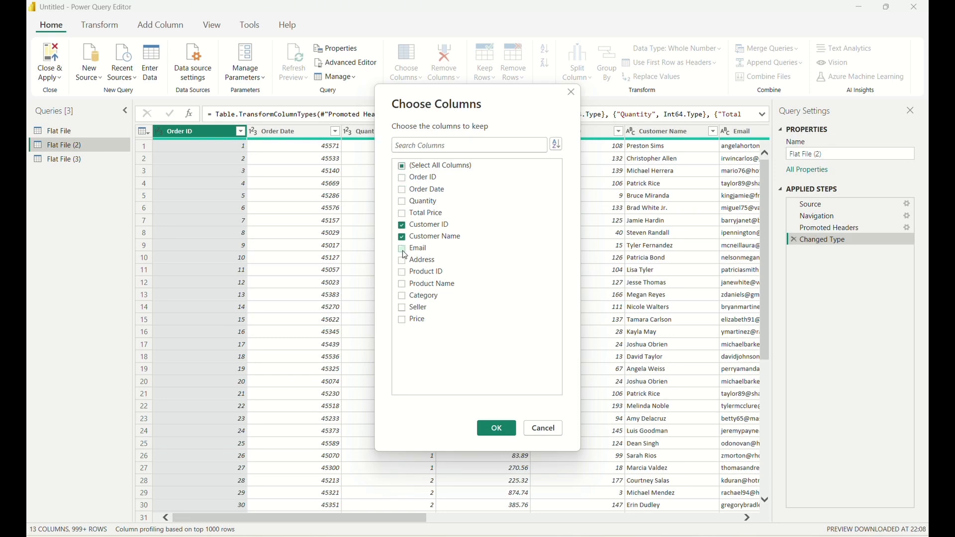
pyautogui.click(403, 251)
pyautogui.click(490, 435)
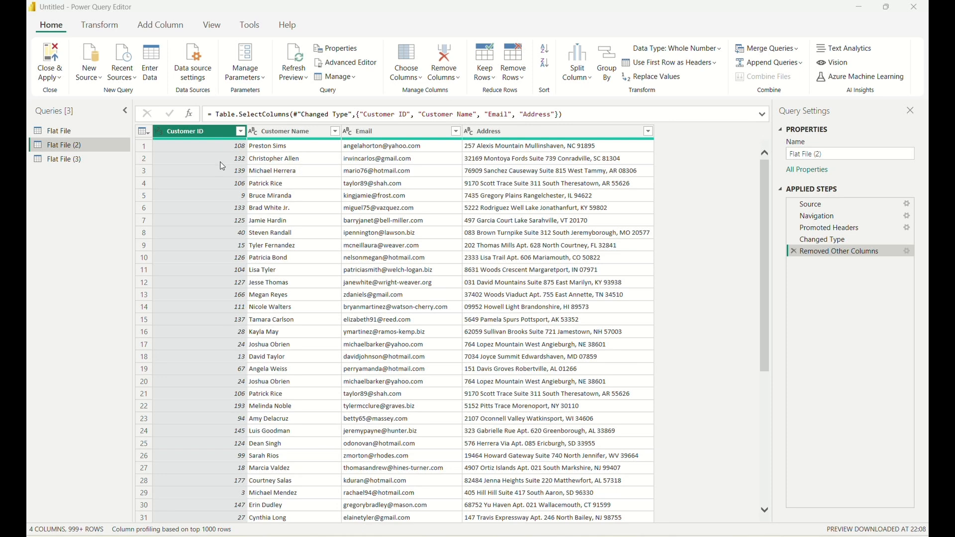
# Remove duplicate rows from Flat File (2) based on the Customer ID column and look through the remaining rows.
pyautogui.rightClick(212, 135)
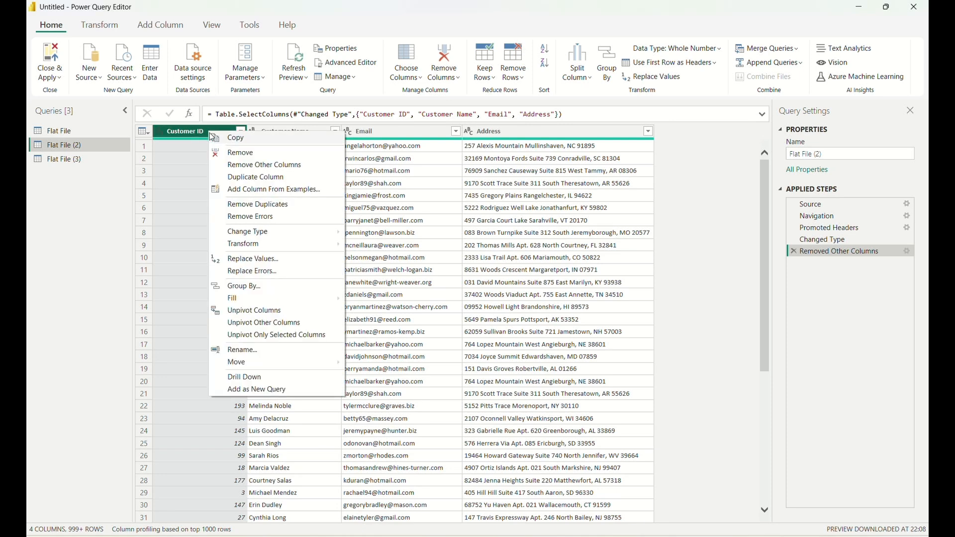
pyautogui.click(247, 204)
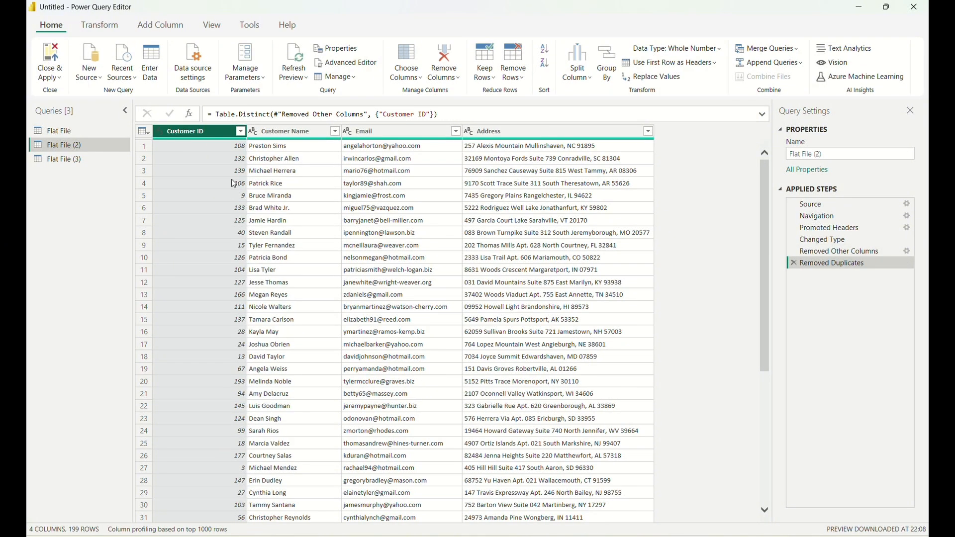
pyautogui.scroll(-14, 227, 169)
pyautogui.scroll(-20, 232, 242)
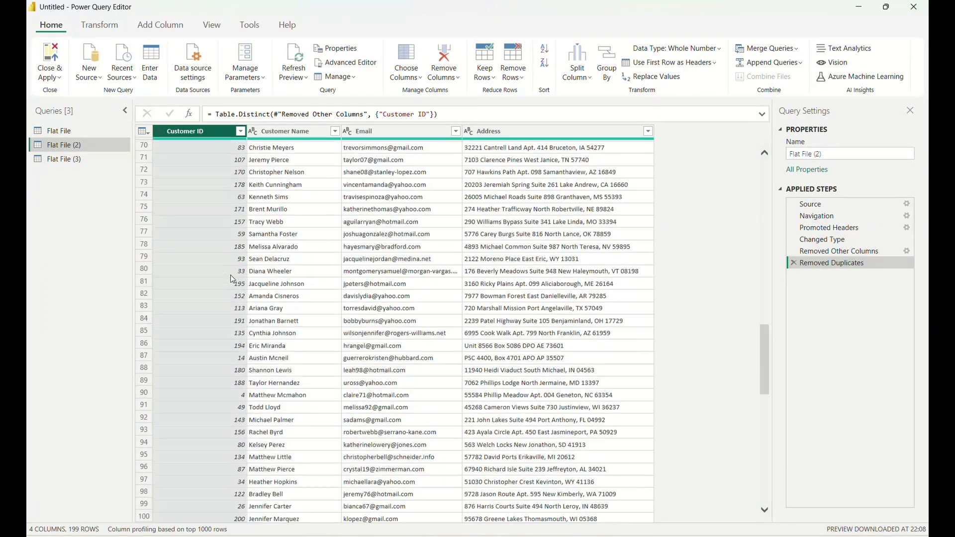
pyautogui.scroll(20, 236, 318)
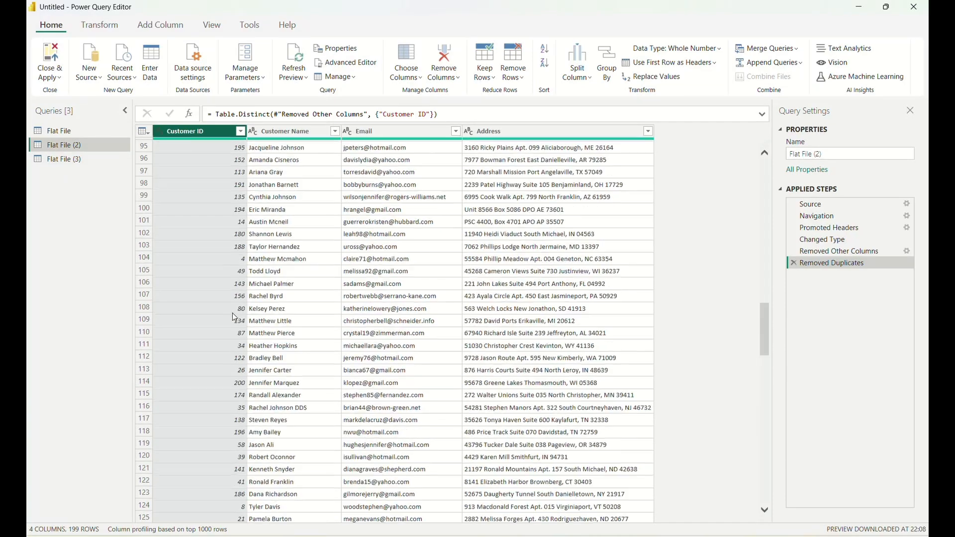
# Filter the Customer ID column in Flat File (2) to only the first ID in the value list.
pyautogui.click(241, 132)
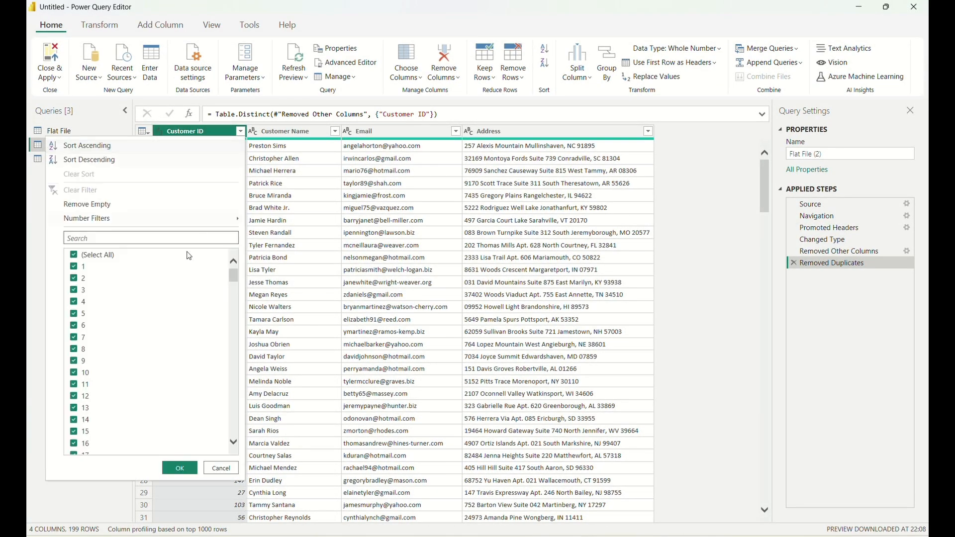
pyautogui.click(74, 255)
pyautogui.click(75, 267)
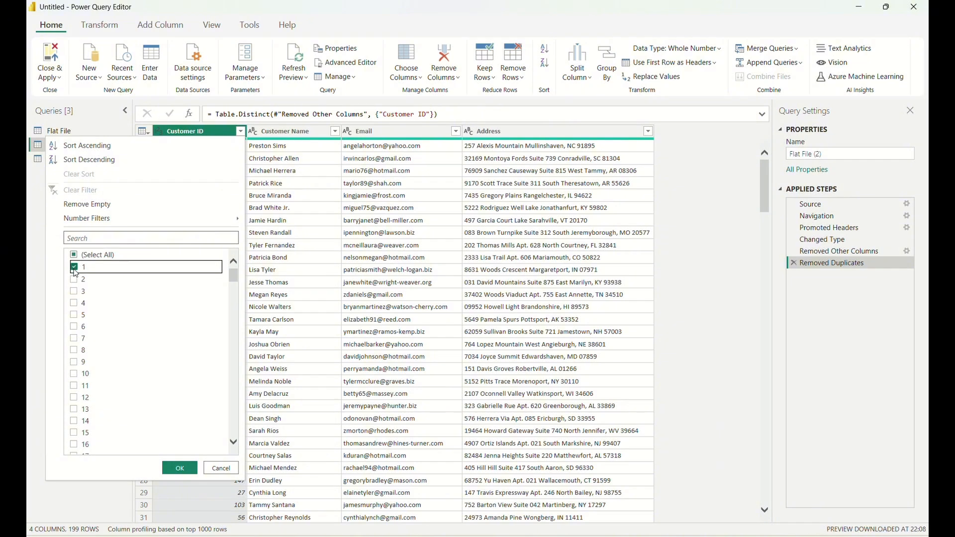
pyautogui.click(179, 469)
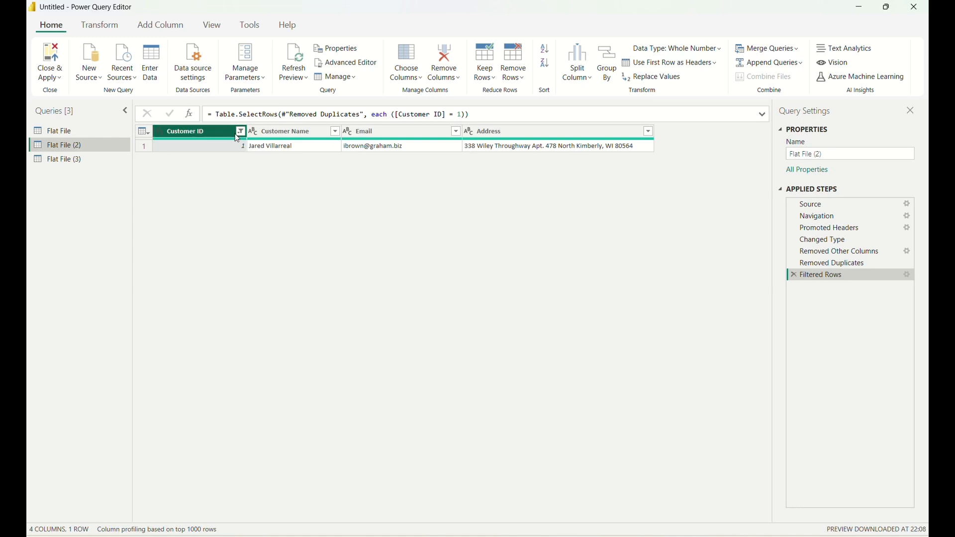
# Switch the Customer ID filter in Flat File (2) to only the third ID in the value list, and clear the filter.
pyautogui.click(241, 132)
pyautogui.click(74, 269)
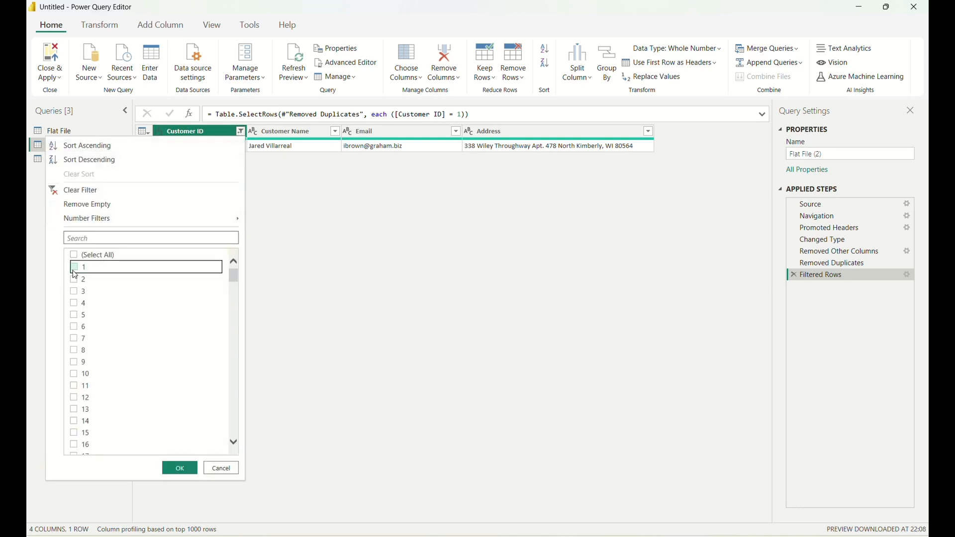
pyautogui.click(73, 292)
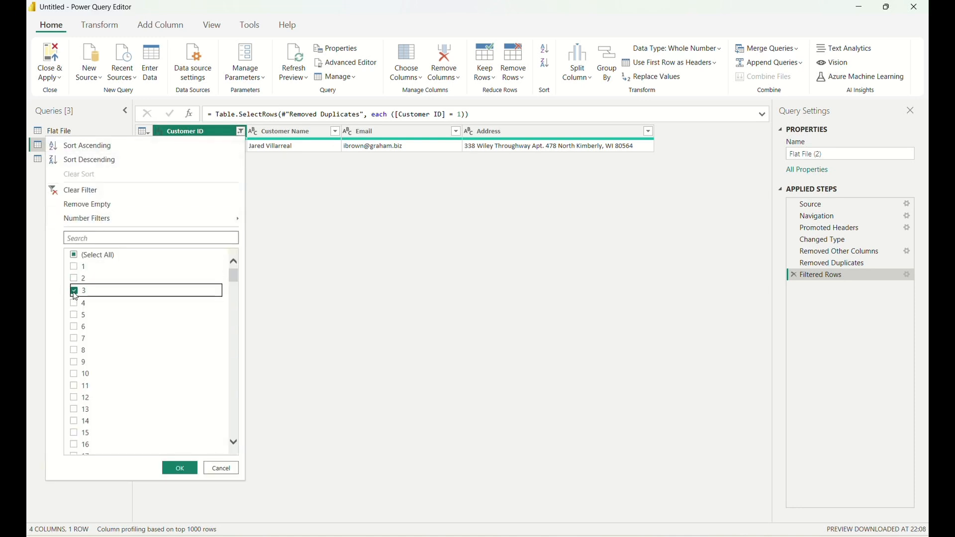
pyautogui.click(178, 468)
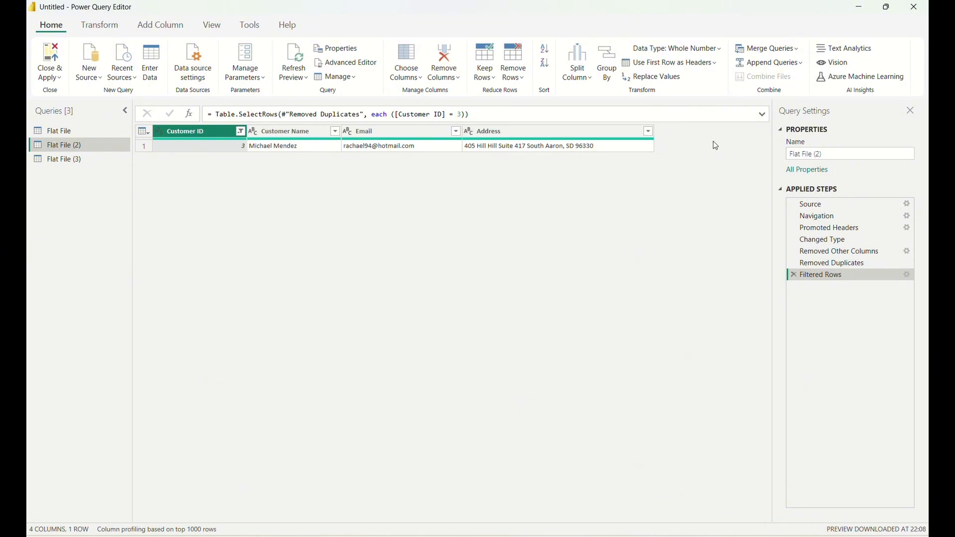
pyautogui.click(241, 130)
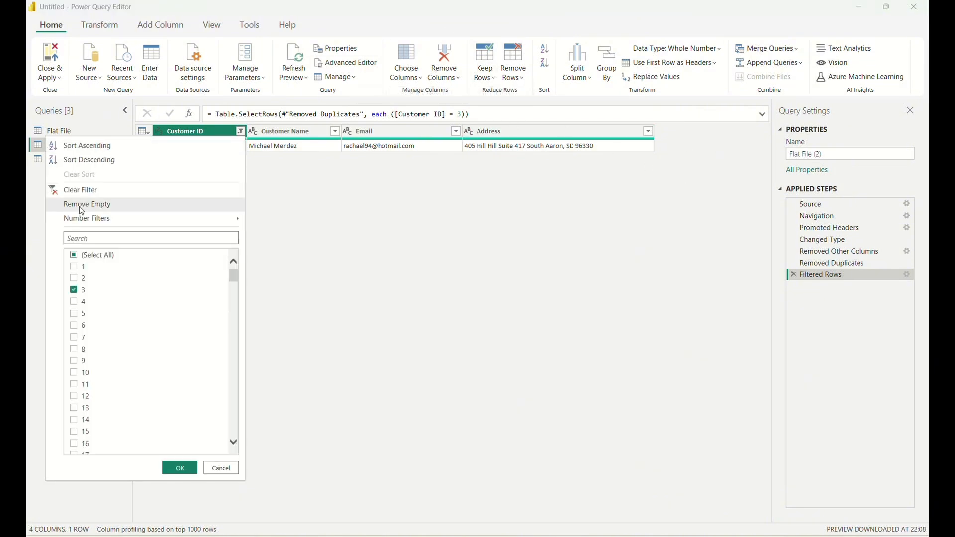
pyautogui.click(88, 188)
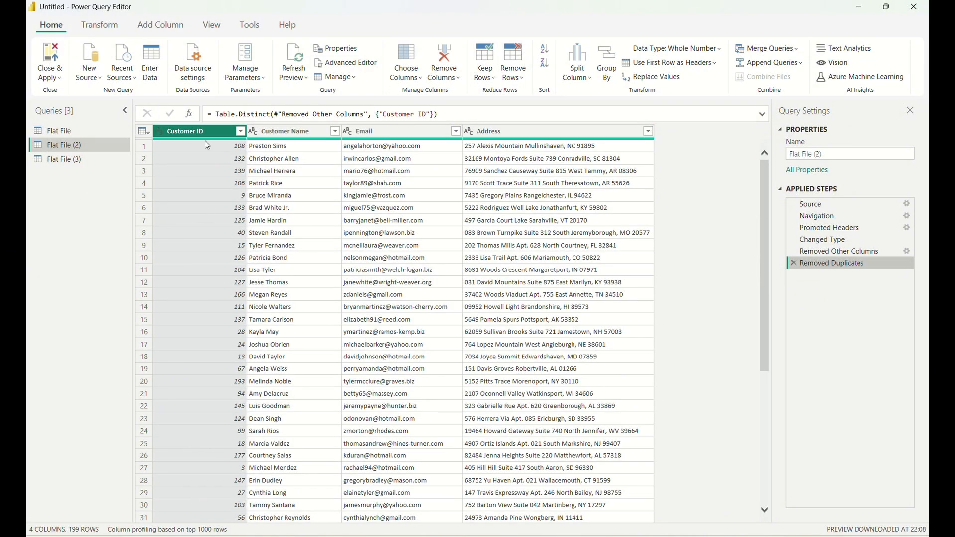
# Compare the customer columns in the Flat File query with the rows in the Flat File (2) query.
pyautogui.click(77, 132)
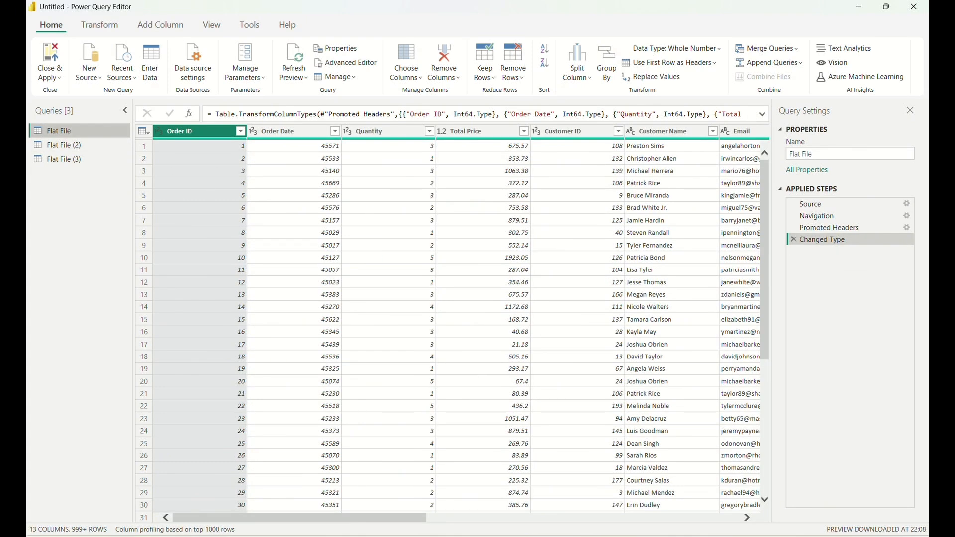
pyautogui.moveTo(326, 518); pyautogui.dragTo(430, 516)
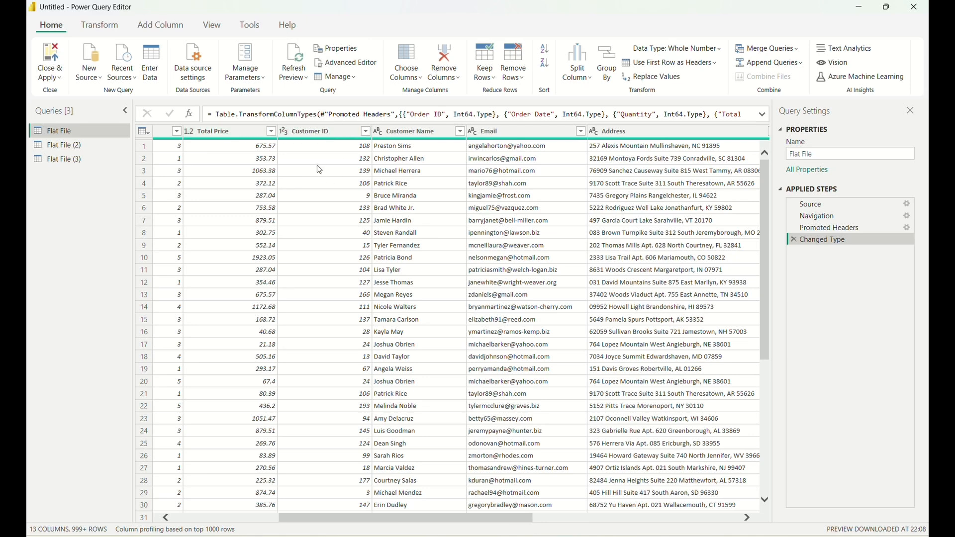
pyautogui.click(74, 144)
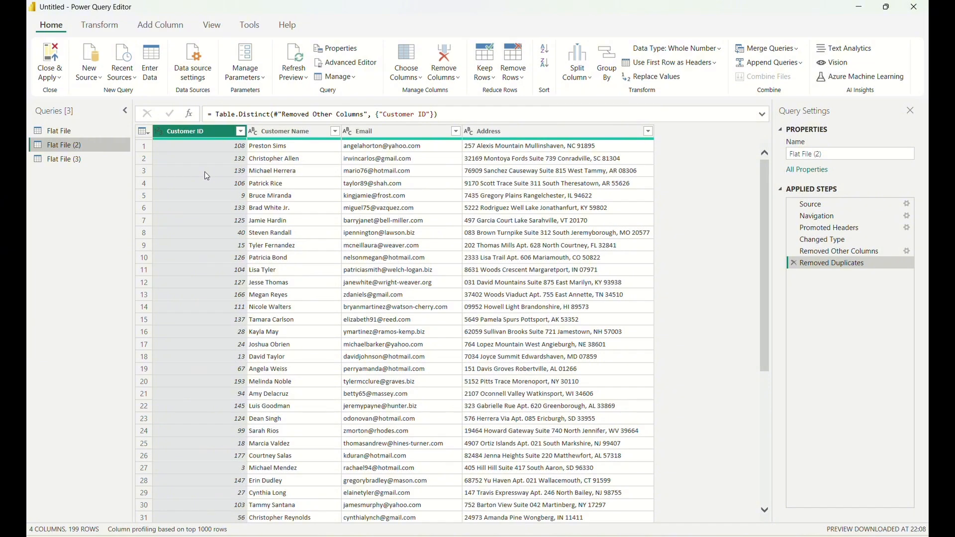
# Rename the Flat File (2) query to Dim_Customer.
pyautogui.rightClick(113, 145)
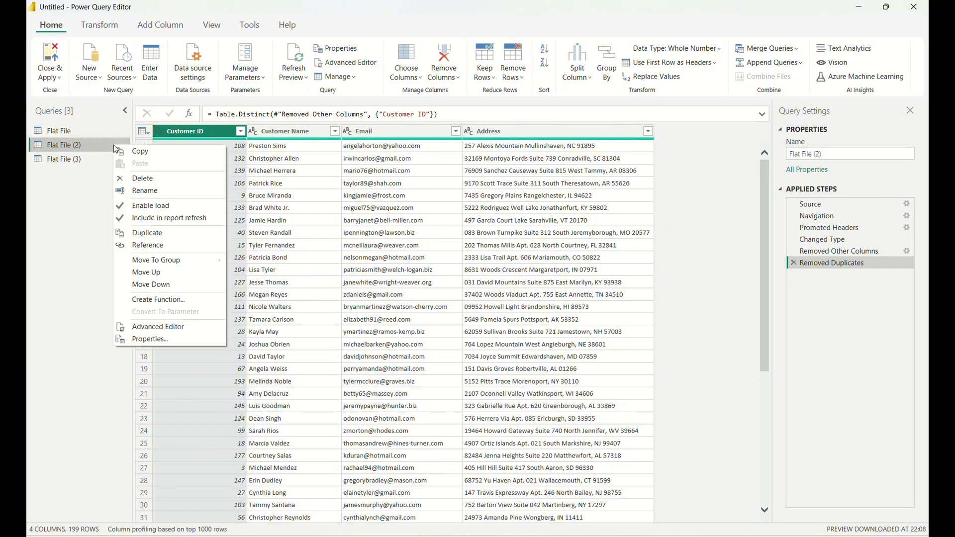
pyautogui.click(147, 193)
pyautogui.write('D')
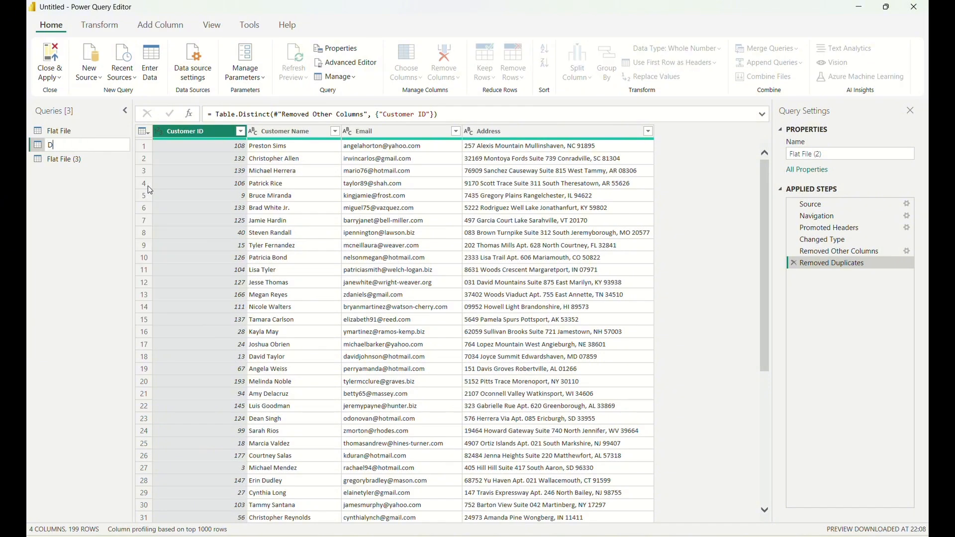
pyautogui.write('im_Customer')
pyautogui.click(77, 209)
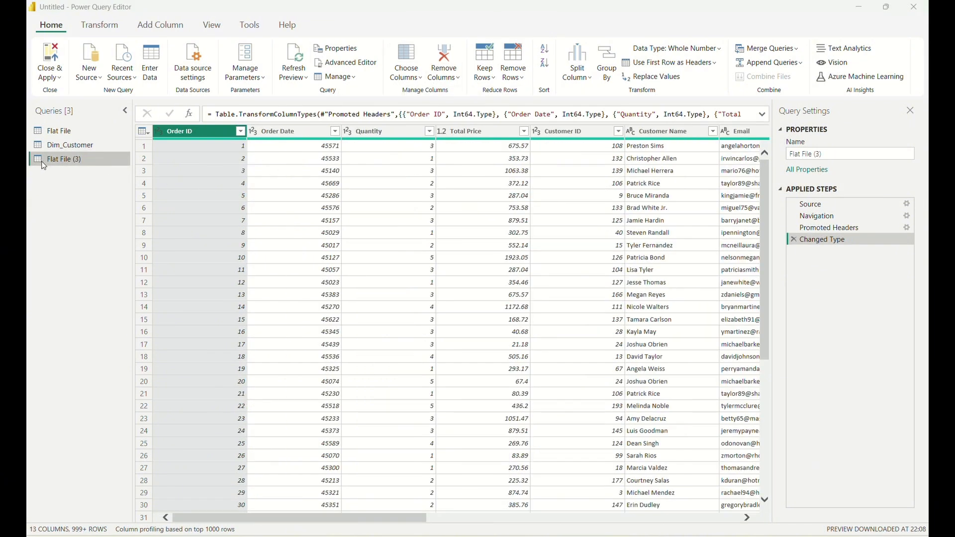
# Rename the Flat File (3) query to Dim_Product.
pyautogui.rightClick(56, 156)
pyautogui.click(89, 202)
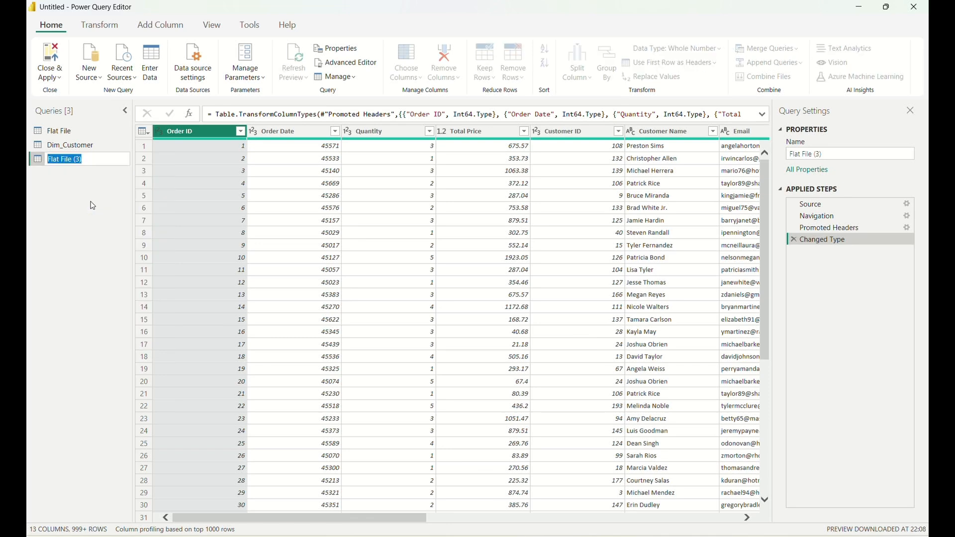
pyautogui.write('Dim_Product')
pyautogui.press('Return')
# Rename the original Flat File query to Fact_Orders.
pyautogui.rightClick(77, 134)
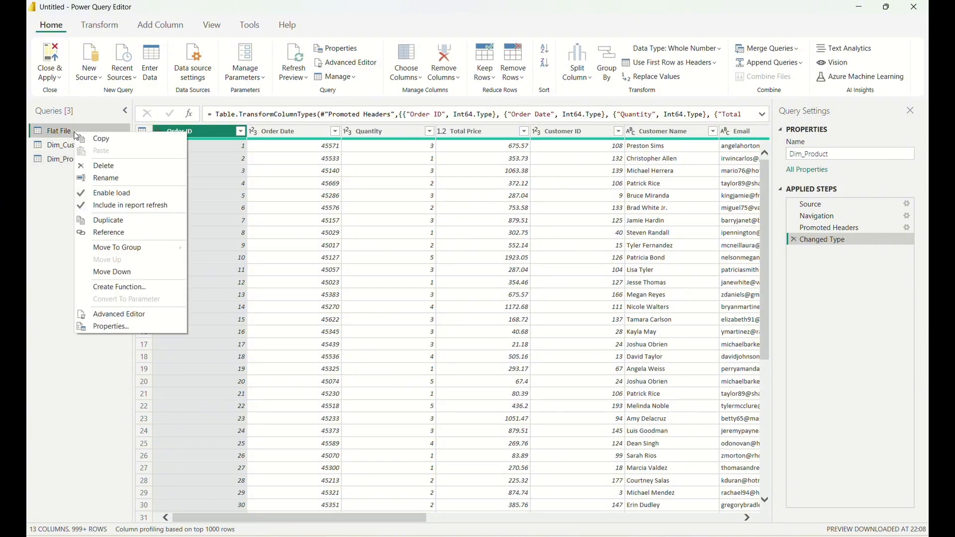
pyautogui.click(124, 179)
pyautogui.write('Fa')
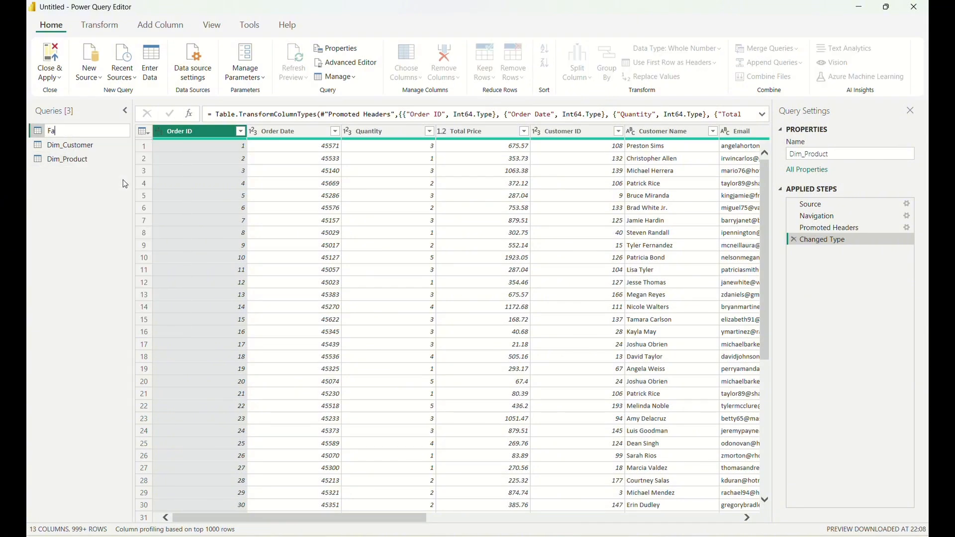
pyautogui.write('ct_Orders')
pyautogui.press('Return')
# Keep only the Product ID, Product Name, Category, Seller and Price columns in Dim_Product, and remove duplicate rows based on Product ID.
pyautogui.click(72, 160)
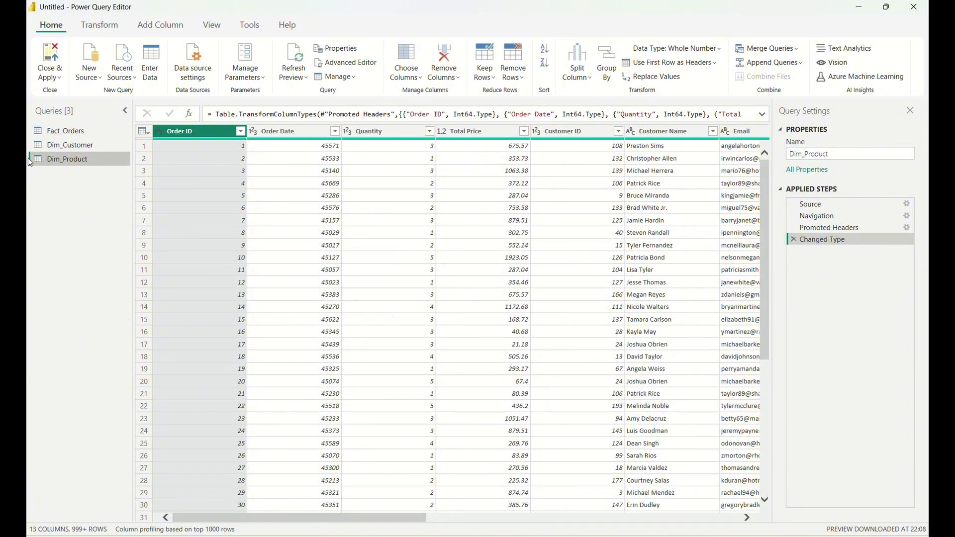
pyautogui.click(406, 71)
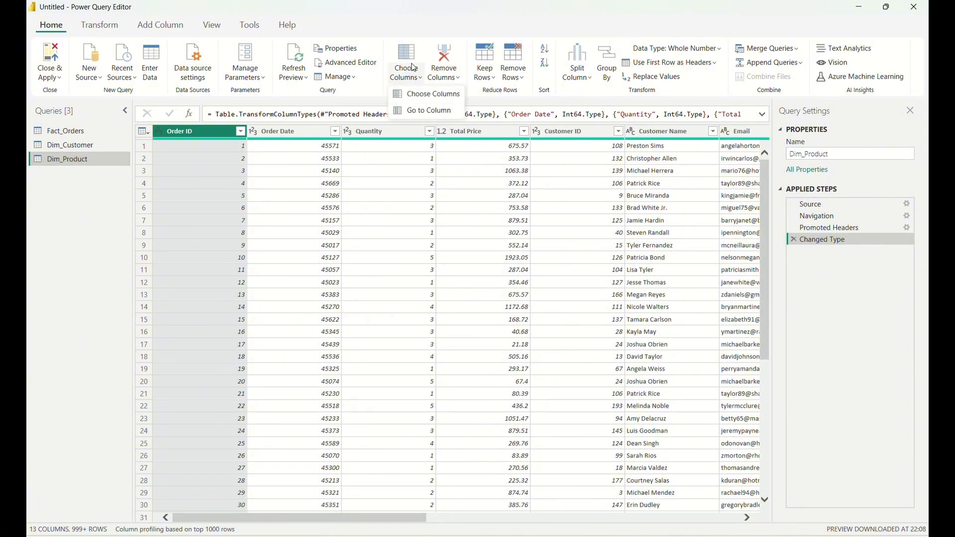
pyautogui.click(417, 96)
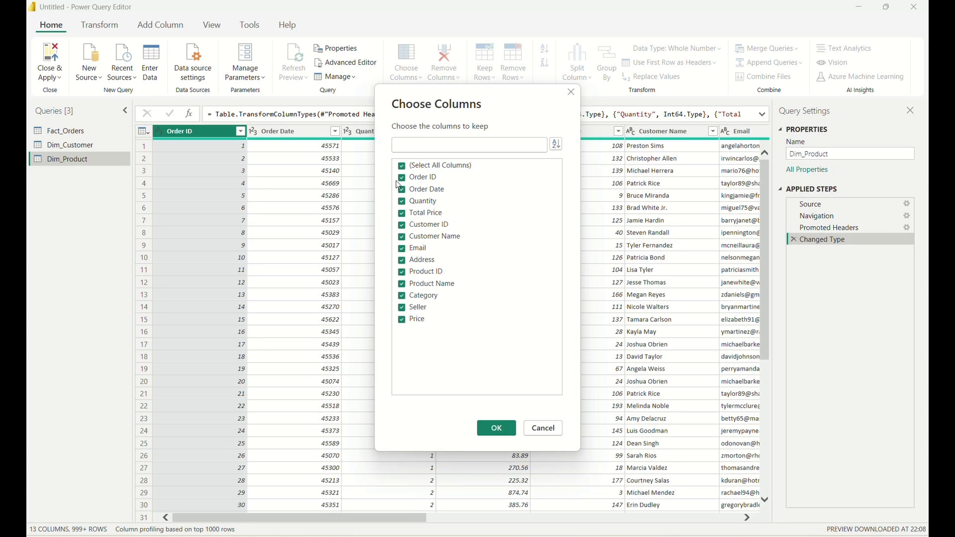
pyautogui.click(403, 167)
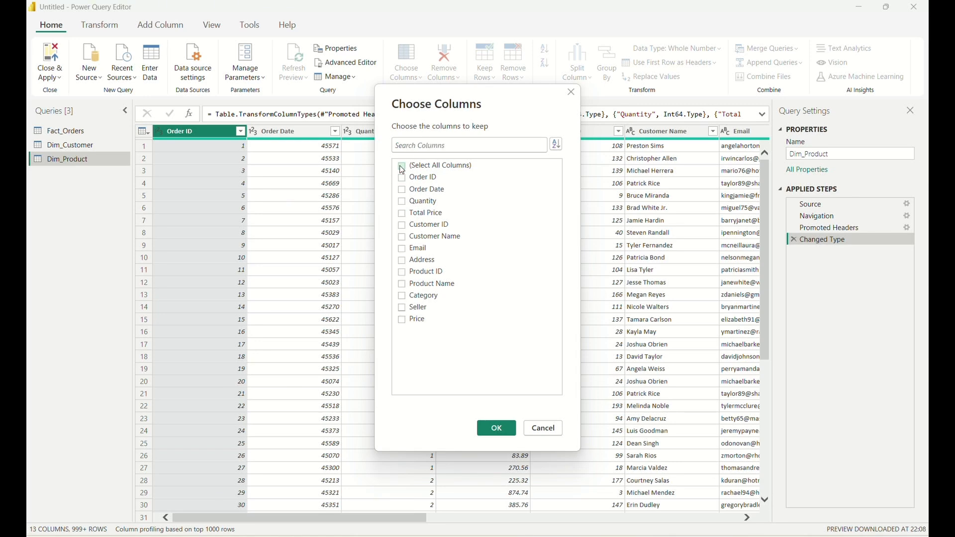
pyautogui.click(401, 273)
pyautogui.click(402, 297)
pyautogui.click(497, 431)
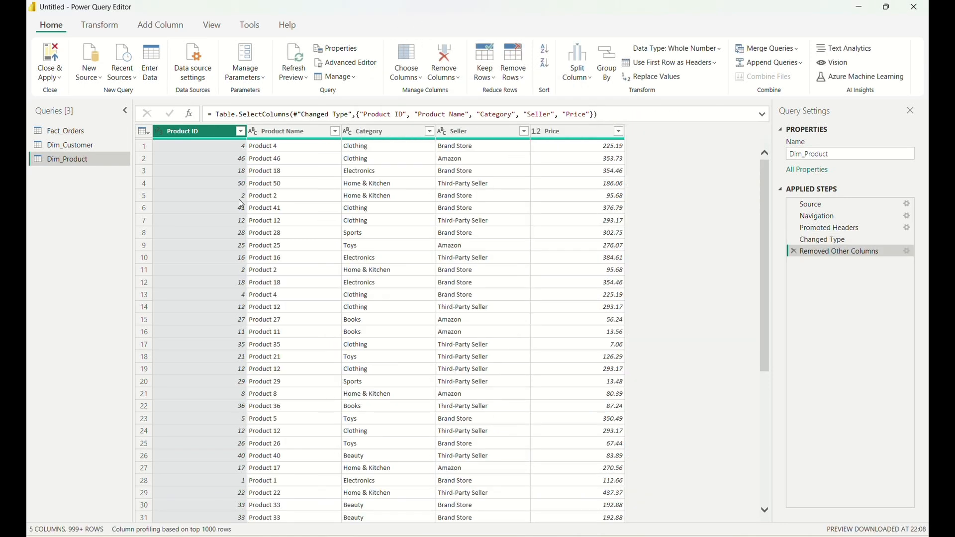
pyautogui.rightClick(193, 133)
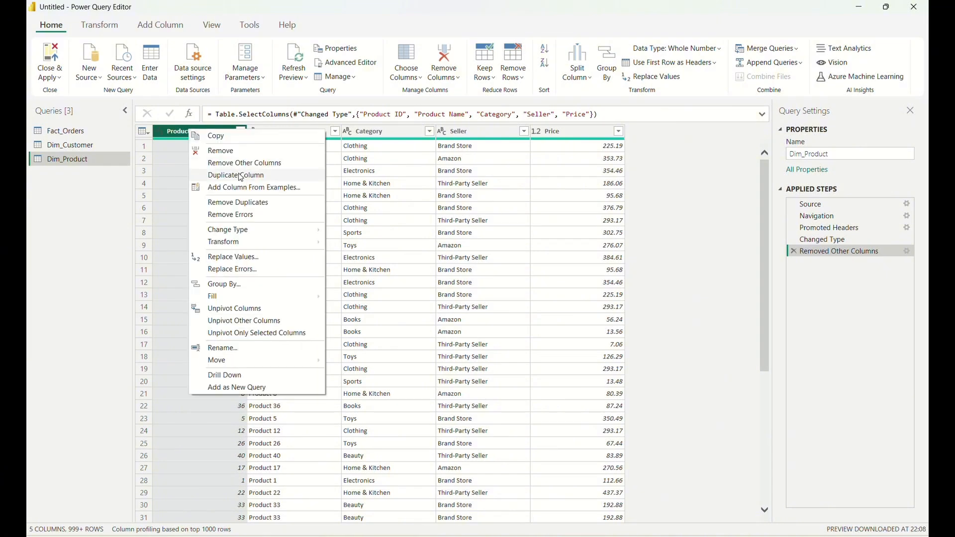
pyautogui.click(245, 203)
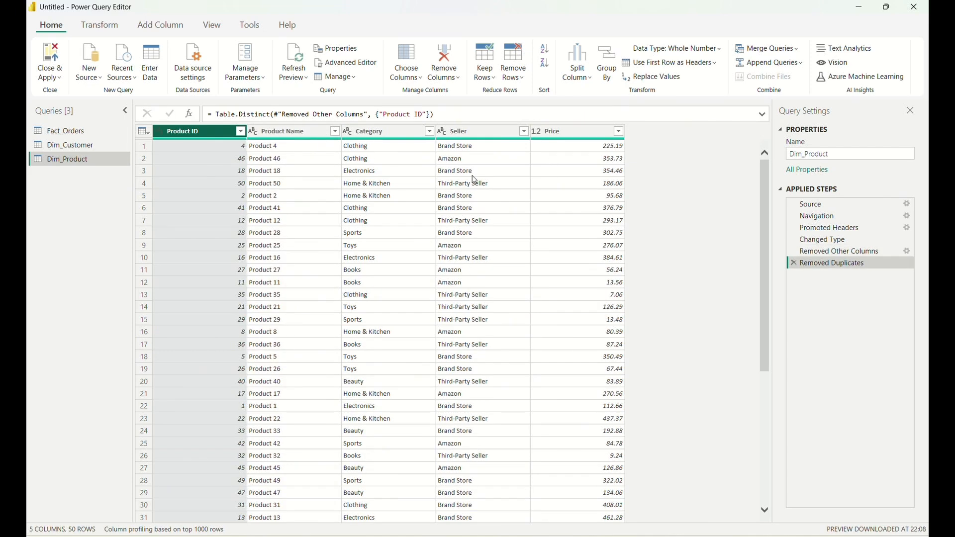
# Filter Dim_Product to only Product ID 5 to check it for duplicates, and clear the filter.
pyautogui.click(241, 132)
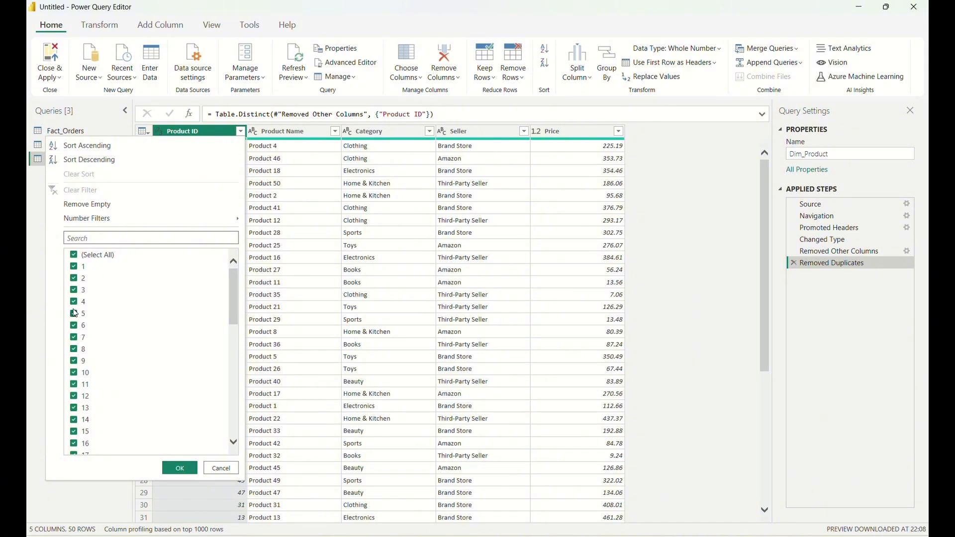
pyautogui.click(75, 255)
pyautogui.click(75, 317)
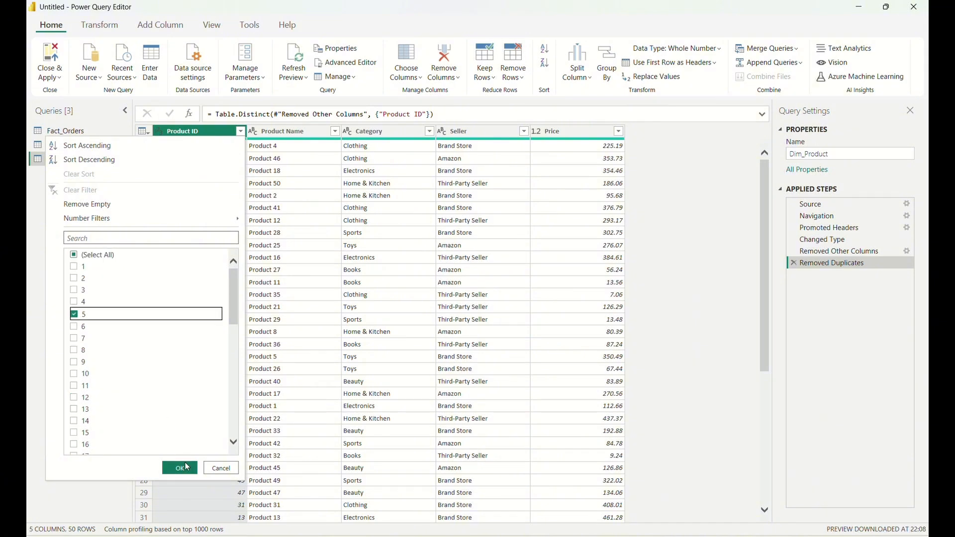
pyautogui.click(180, 469)
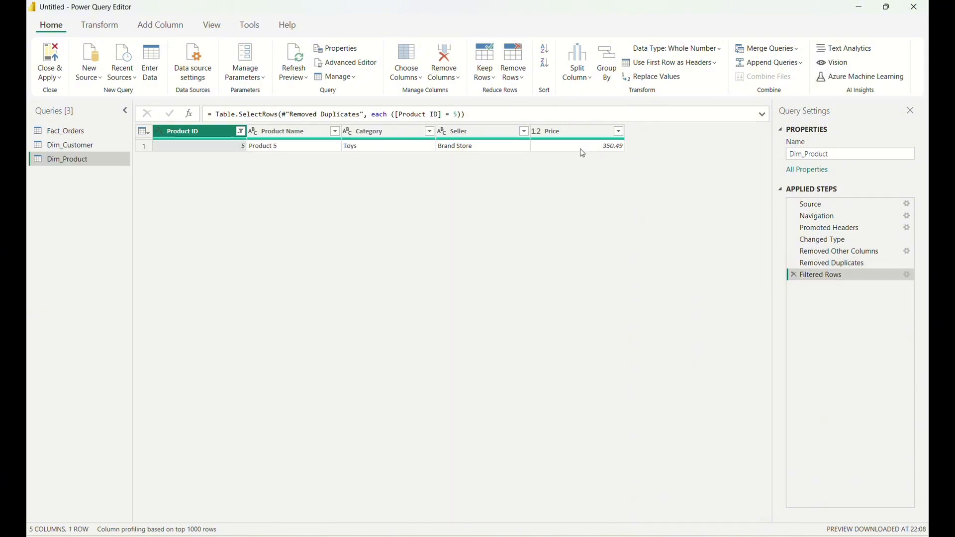
pyautogui.click(243, 132)
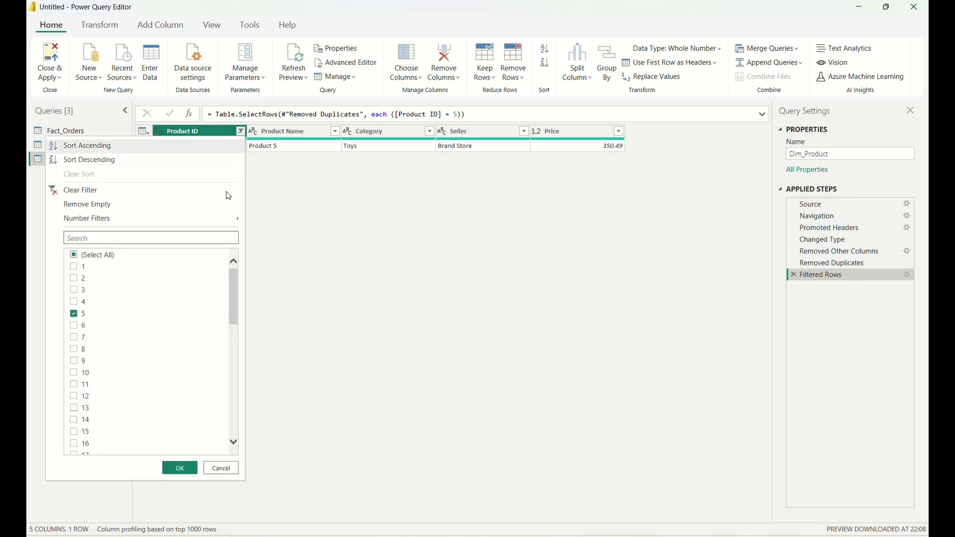
pyautogui.click(90, 192)
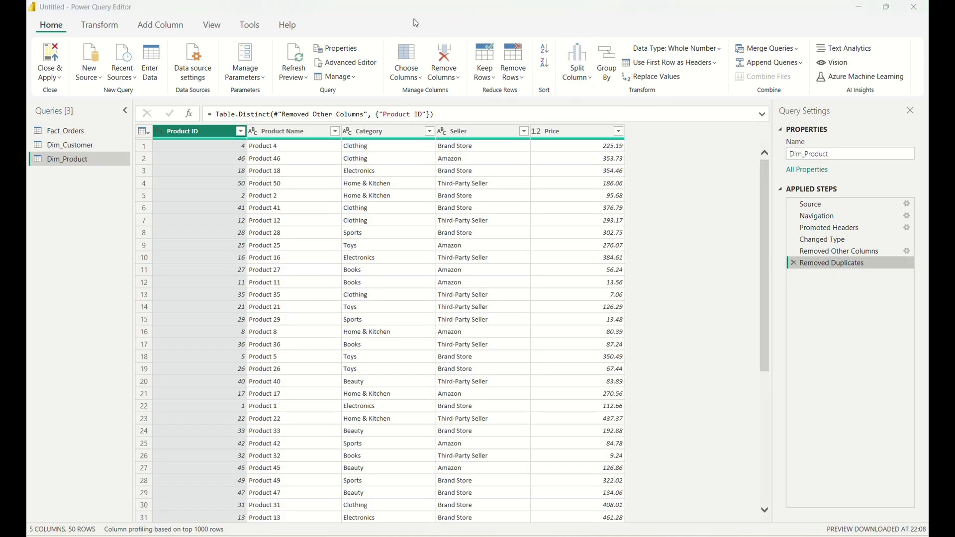
# Keep only the Order ID, Order Date, Quantity, Total Price, Customer ID and Product ID columns in Fact_Orders.
pyautogui.click(85, 133)
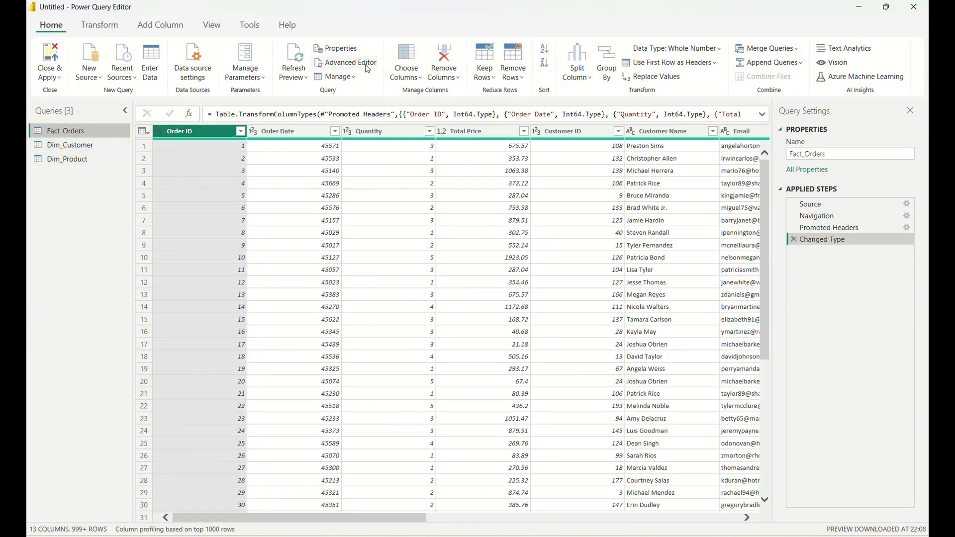
pyautogui.click(408, 73)
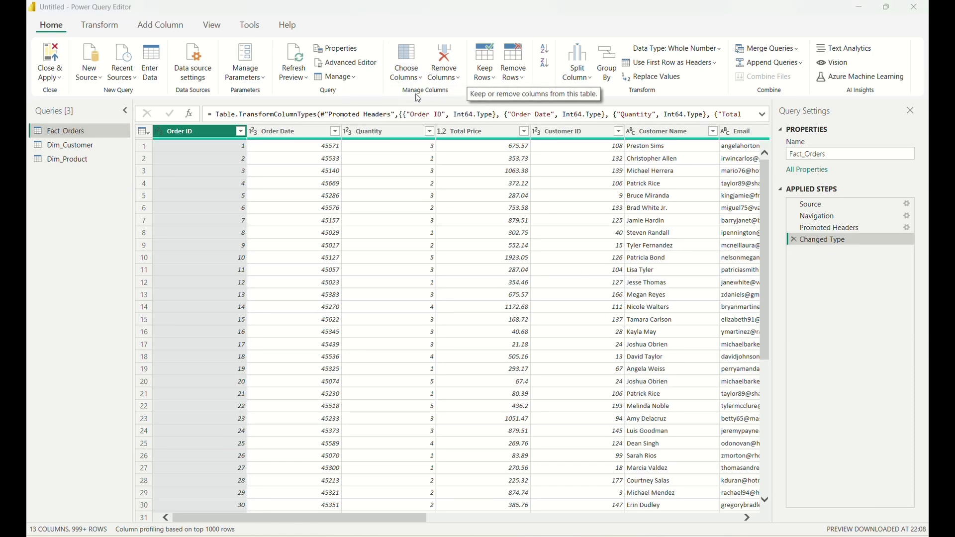
pyautogui.click(419, 98)
pyautogui.click(404, 167)
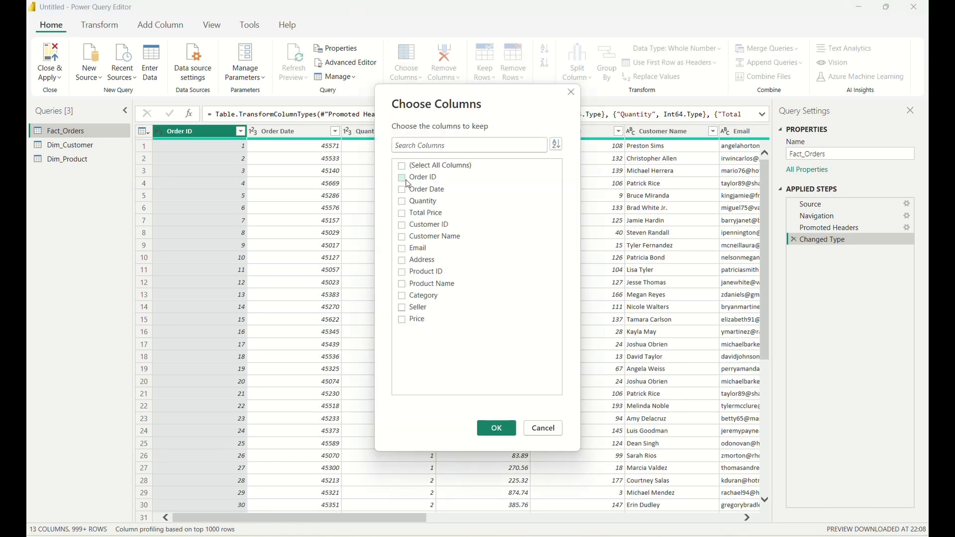
pyautogui.click(402, 178)
pyautogui.click(403, 192)
pyautogui.click(402, 217)
pyautogui.click(404, 273)
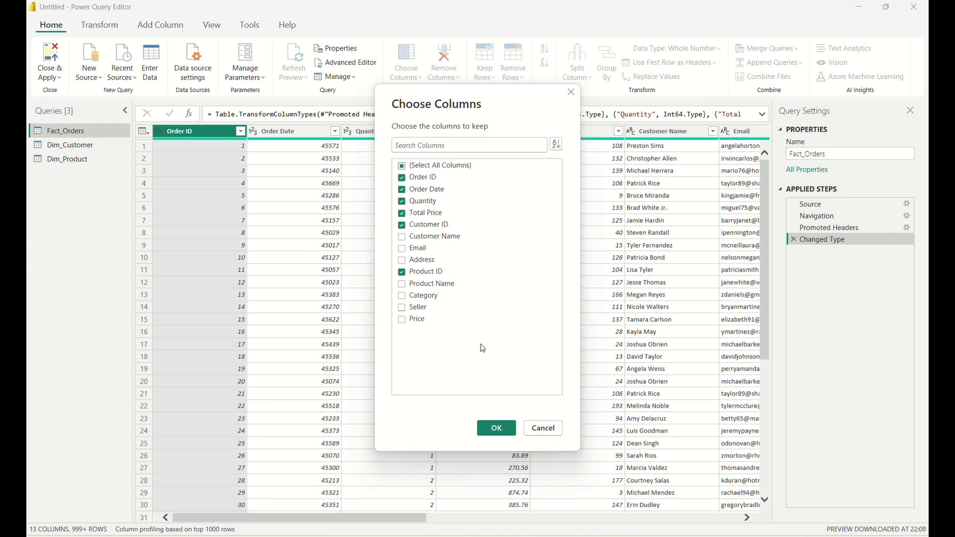
pyautogui.click(498, 434)
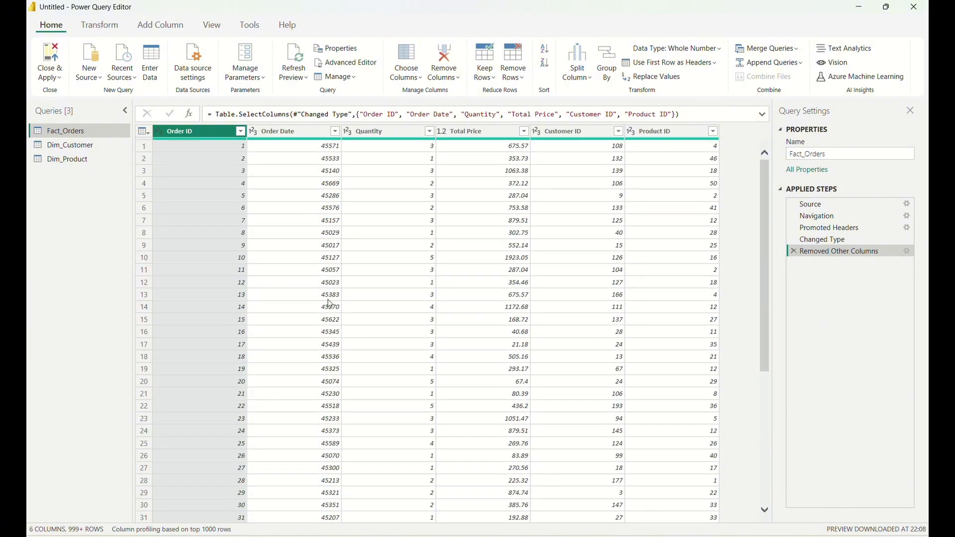
pyautogui.scroll(-1, 363, 235)
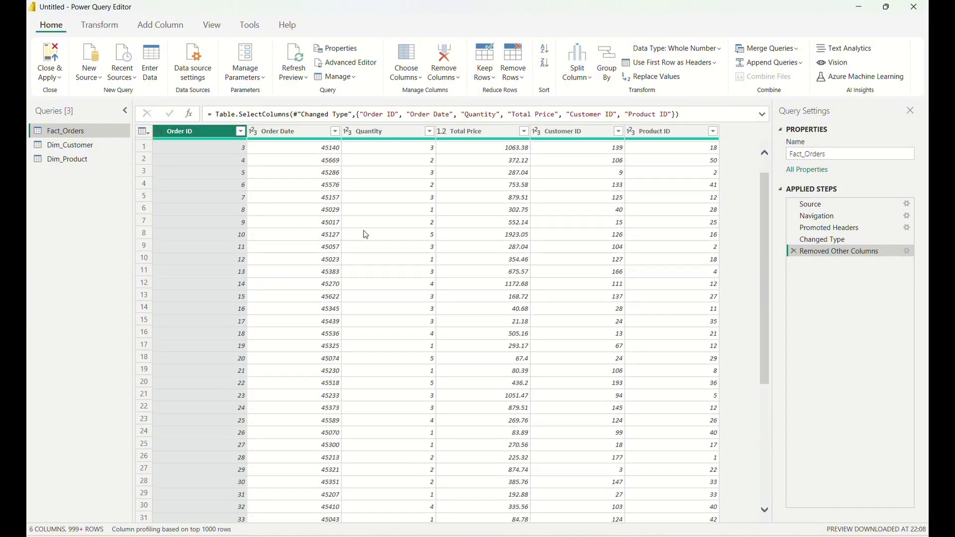
pyautogui.scroll(1, 396, 251)
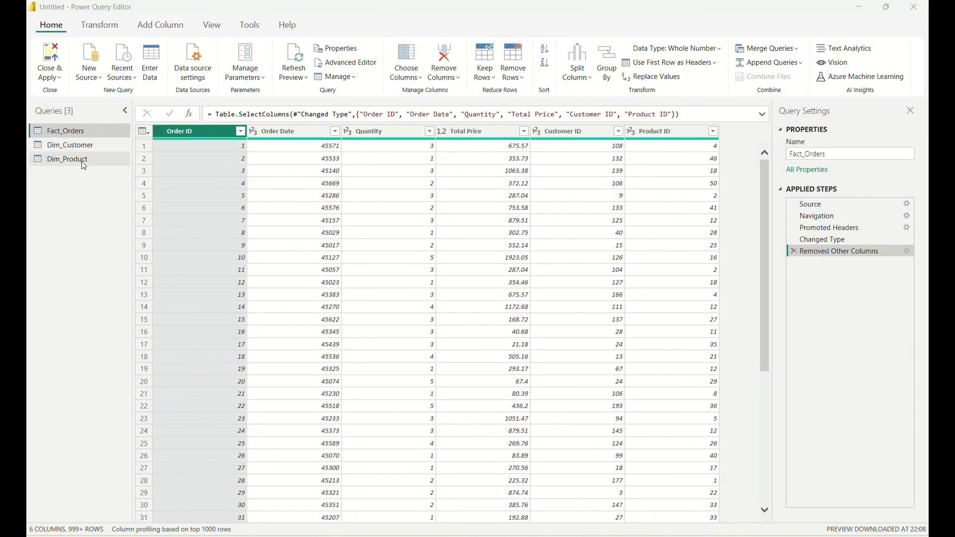
# Apply the query changes, close the Power Query Editor and open the model view in Power BI Desktop.
pyautogui.click(50, 55)
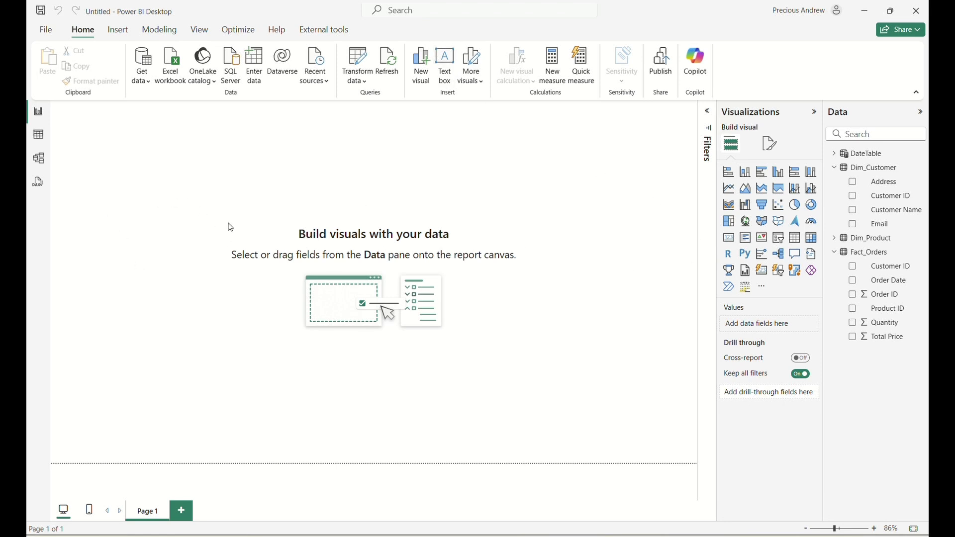
pyautogui.click(39, 160)
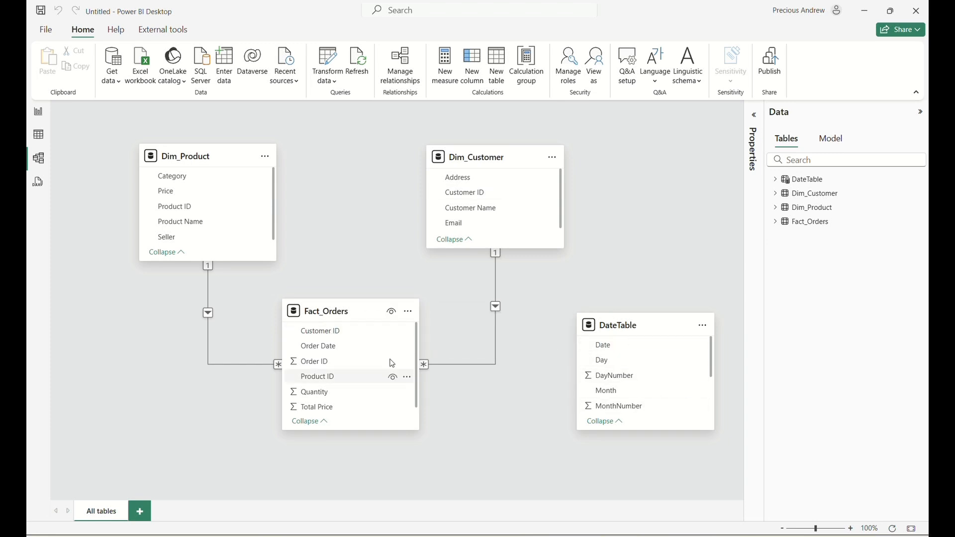
pyautogui.moveTo(339, 314)
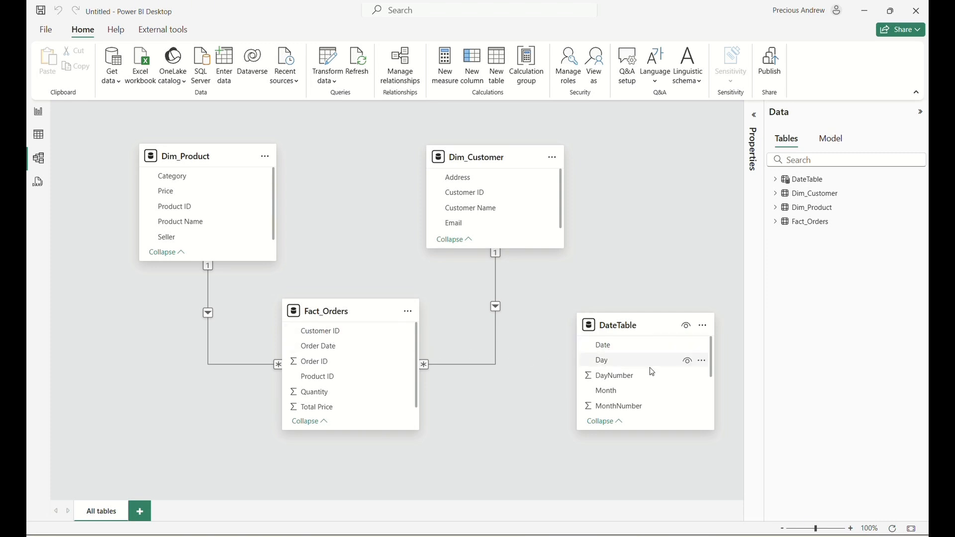
pyautogui.moveTo(619, 338)
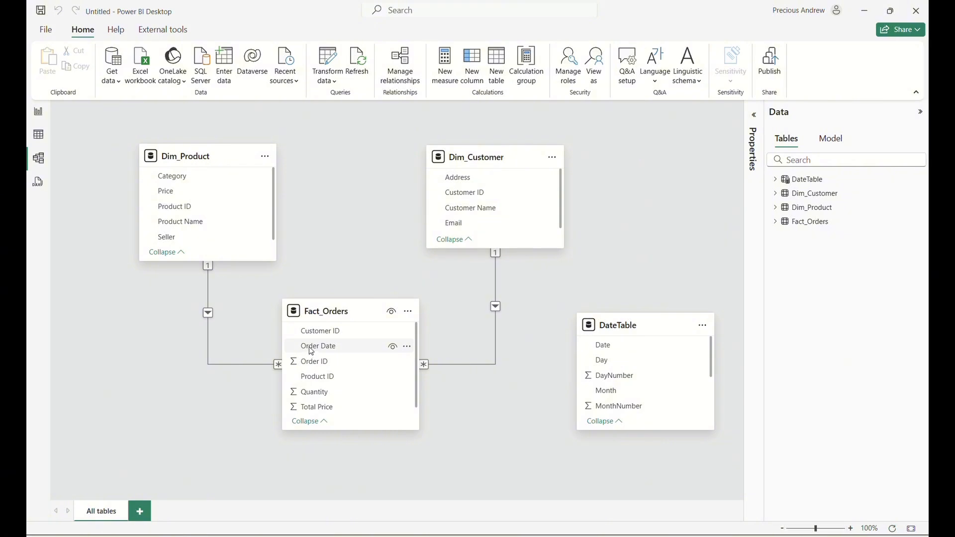
pyautogui.moveTo(311, 349); pyautogui.dragTo(608, 350)
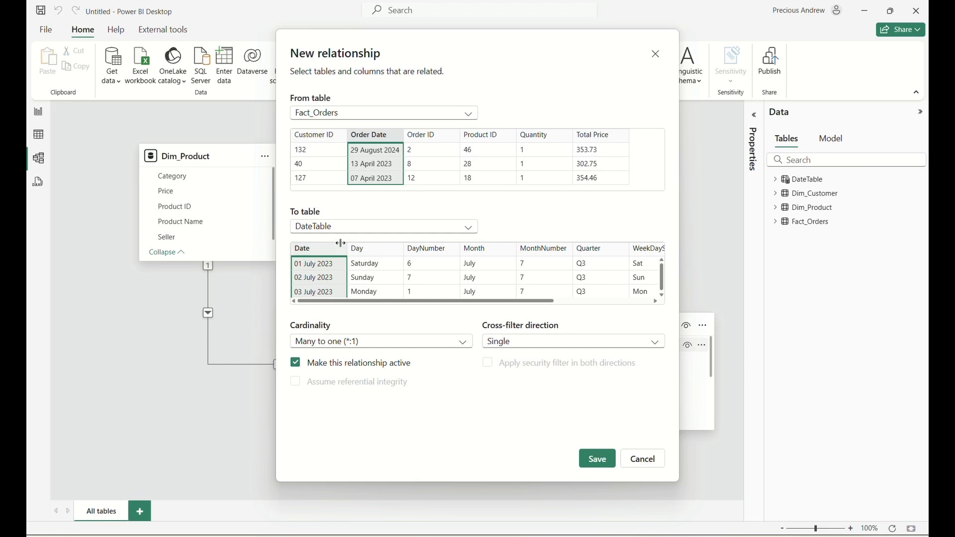
pyautogui.click(638, 462)
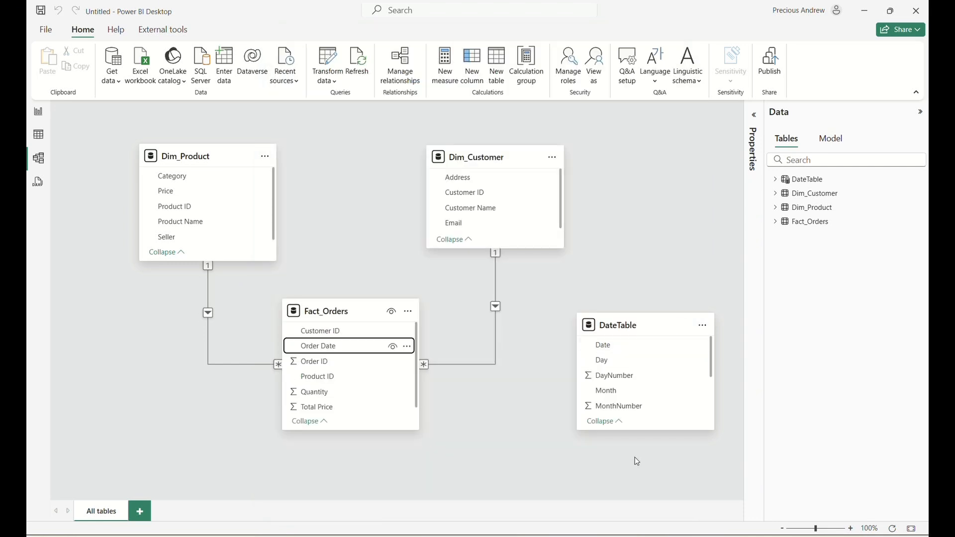
# Mark DateTable as a date table, using its Date column as the date column.
pyautogui.click(703, 326)
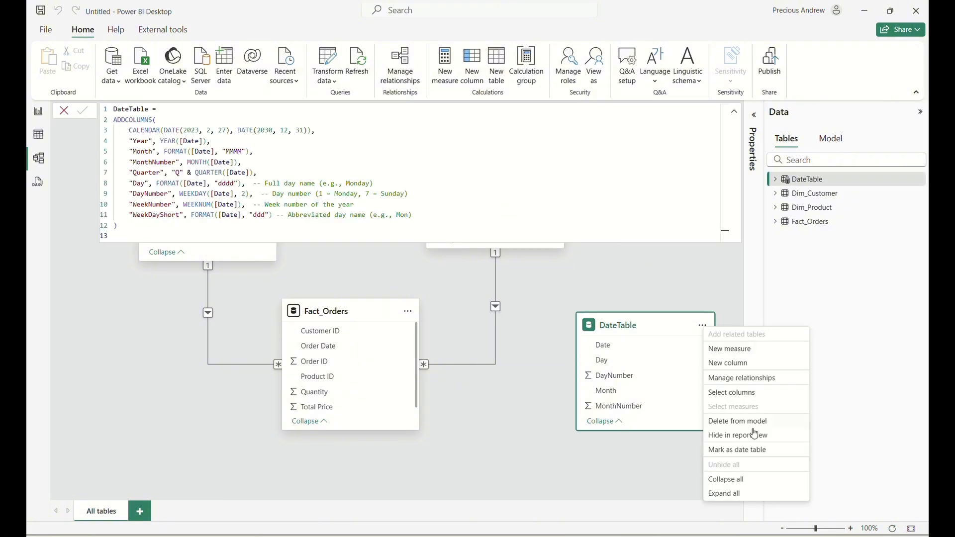
pyautogui.click(743, 450)
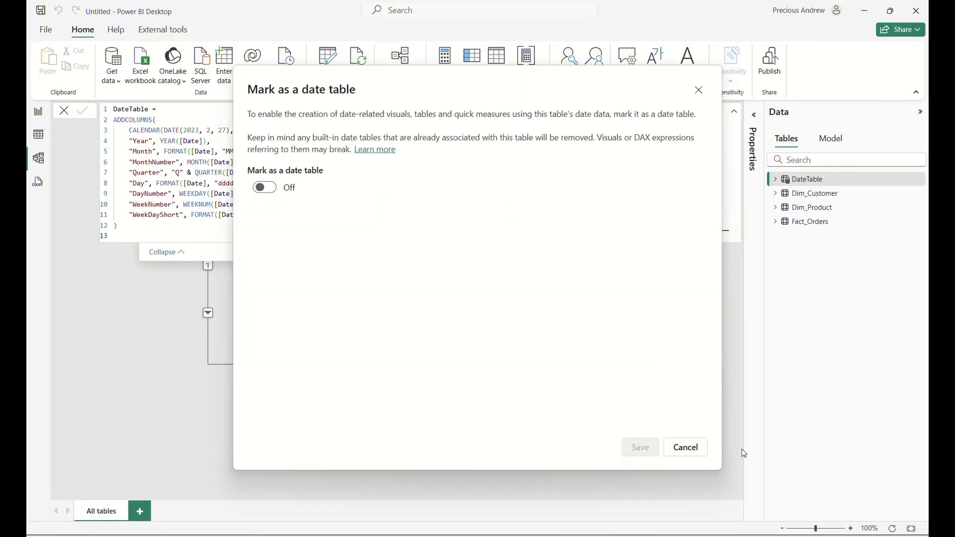
pyautogui.click(262, 191)
pyautogui.click(290, 229)
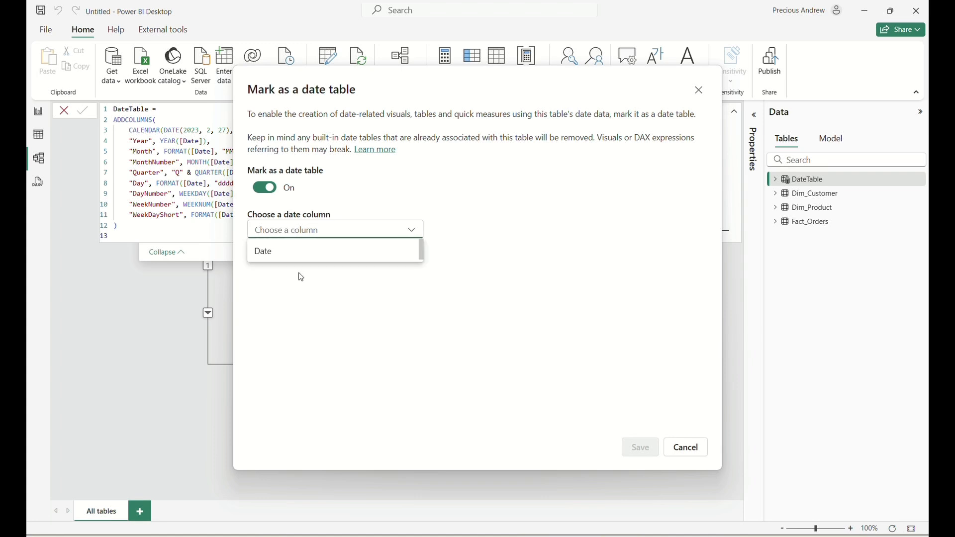
pyautogui.click(297, 254)
pyautogui.click(642, 453)
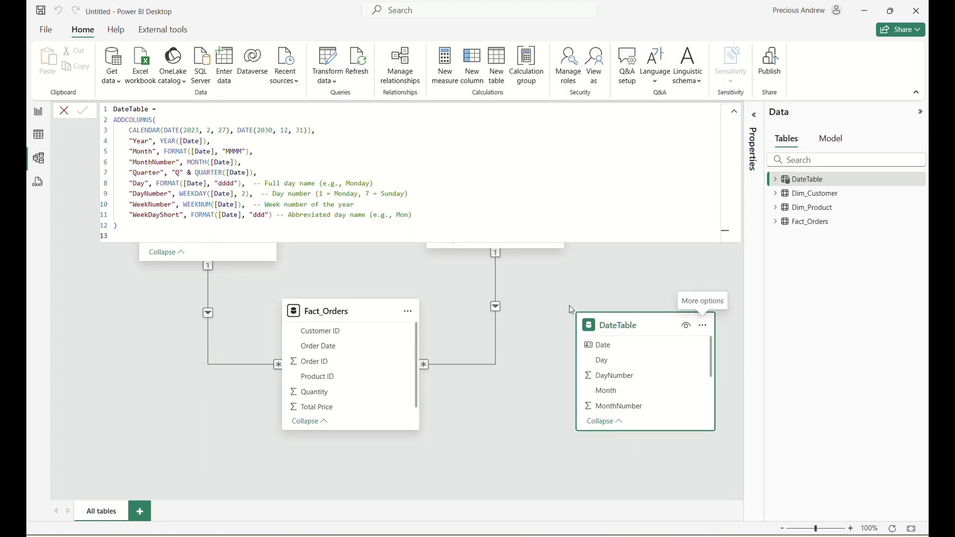
pyautogui.click(648, 284)
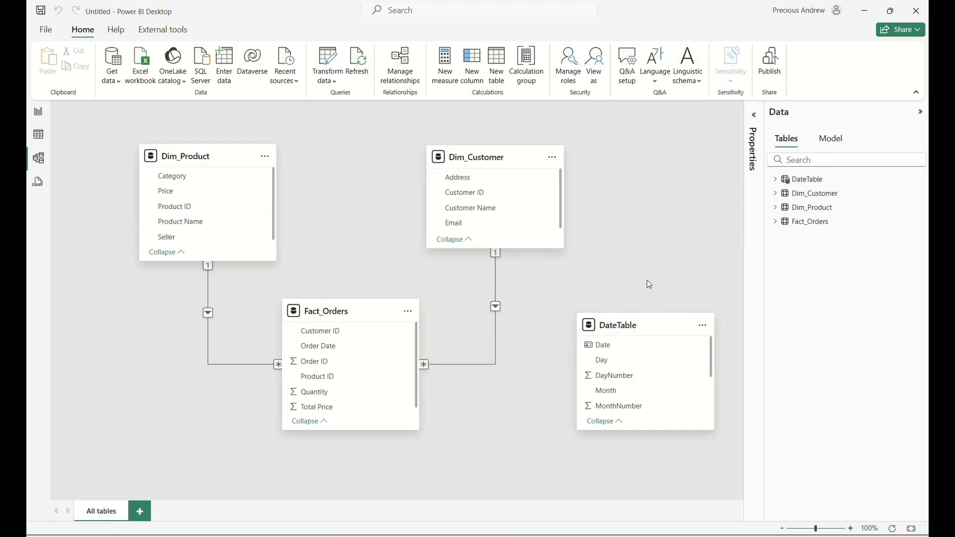
# Create an active many-to-one relationship from Fact_Orders Order Date to DateTable Date with single cross-filter direction.
pyautogui.click(320, 349)
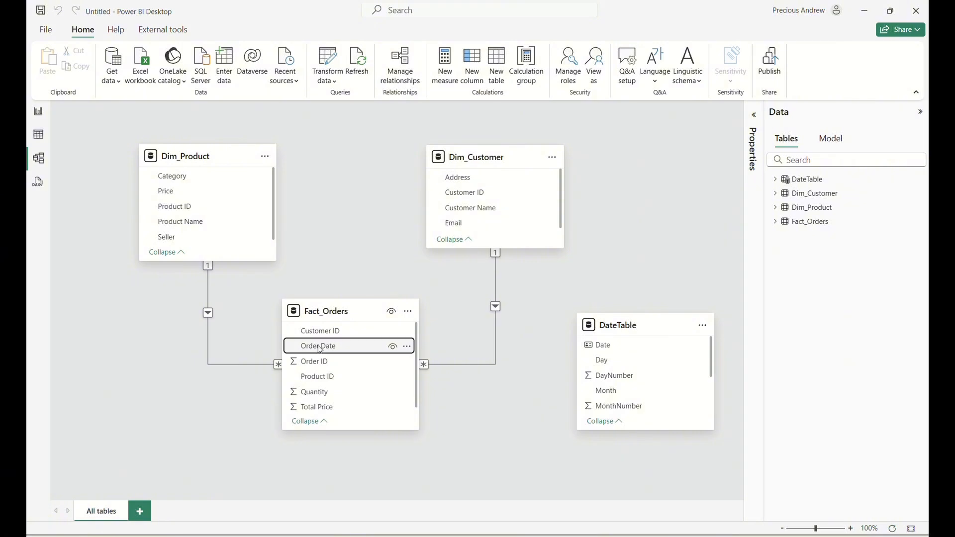
pyautogui.moveTo(321, 350); pyautogui.dragTo(601, 346)
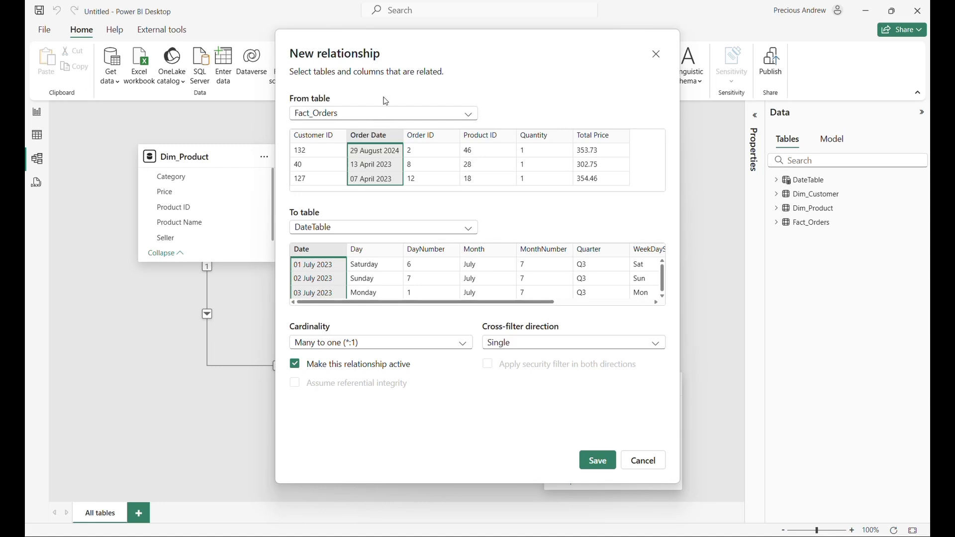
pyautogui.click(382, 344)
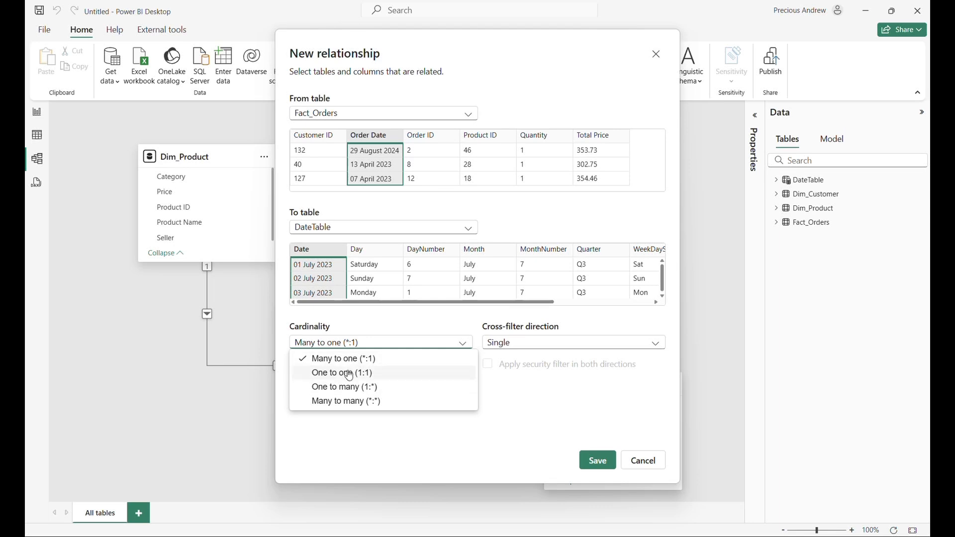
pyautogui.click(396, 343)
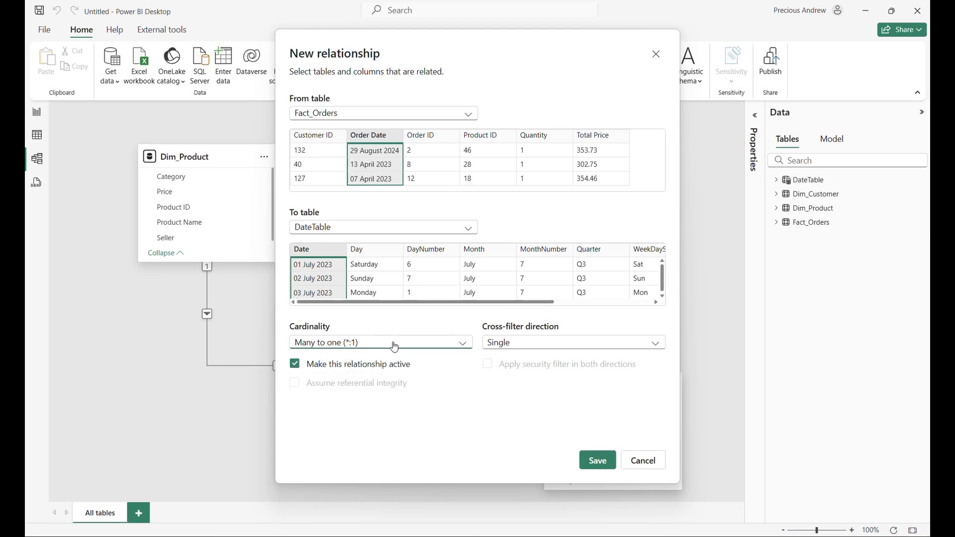
pyautogui.click(537, 344)
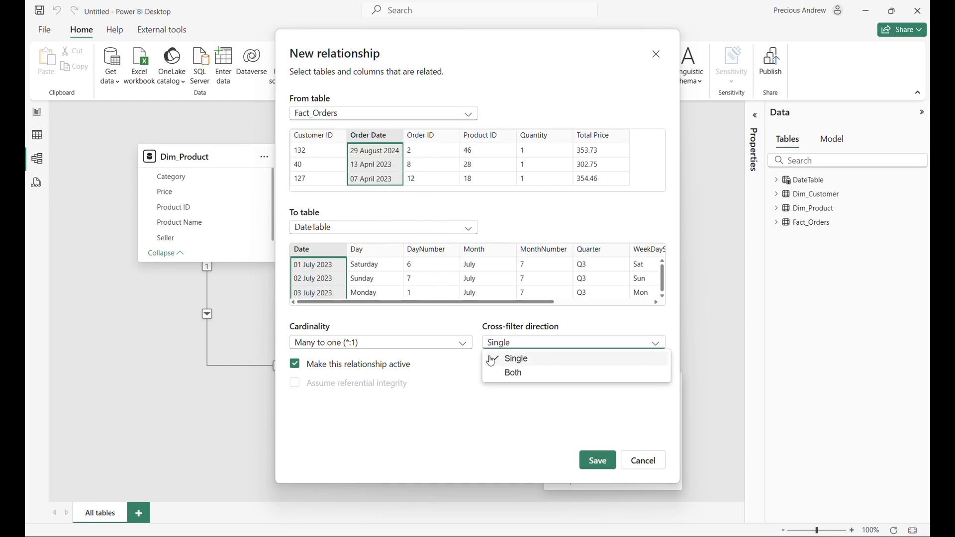
pyautogui.click(492, 435)
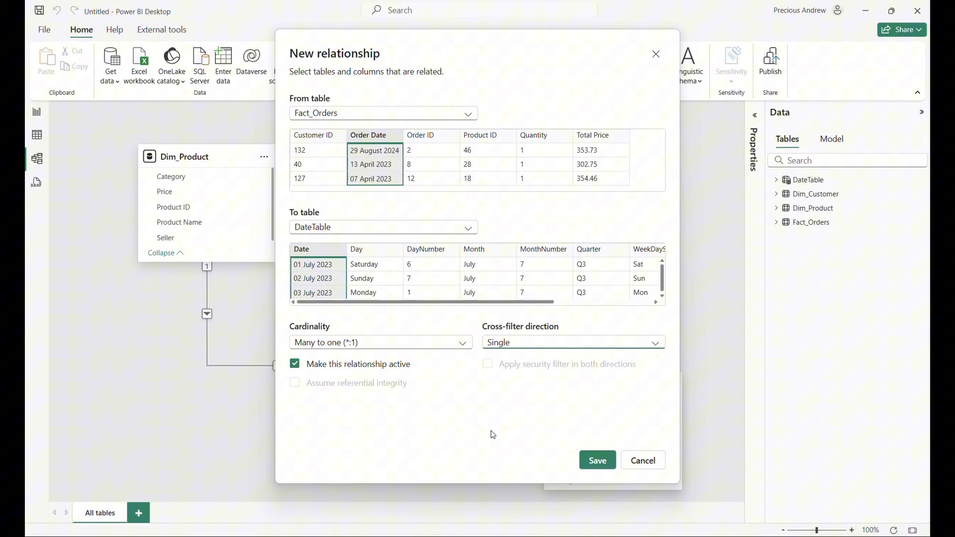
pyautogui.click(599, 462)
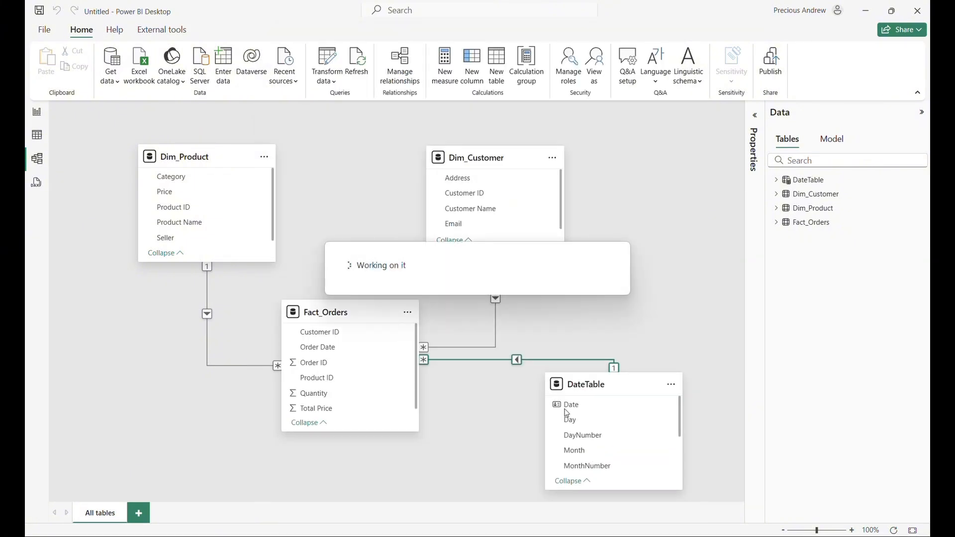
# Rearrange the model diagram by spreading out DateTable and Dim_Customer and placing Fact_Orders centrally between the other tables.
pyautogui.moveTo(614, 384); pyautogui.dragTo(615, 403)
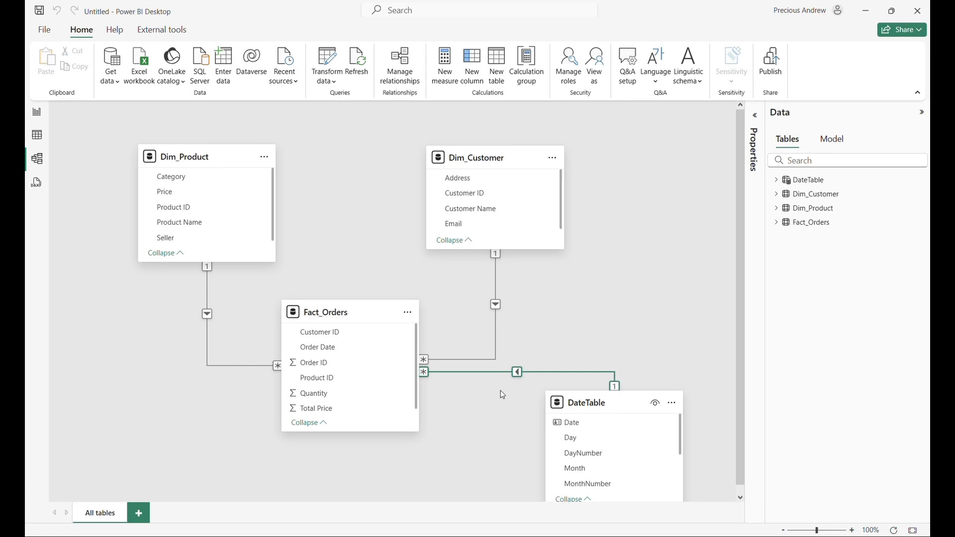
pyautogui.moveTo(494, 158); pyautogui.dragTo(630, 156)
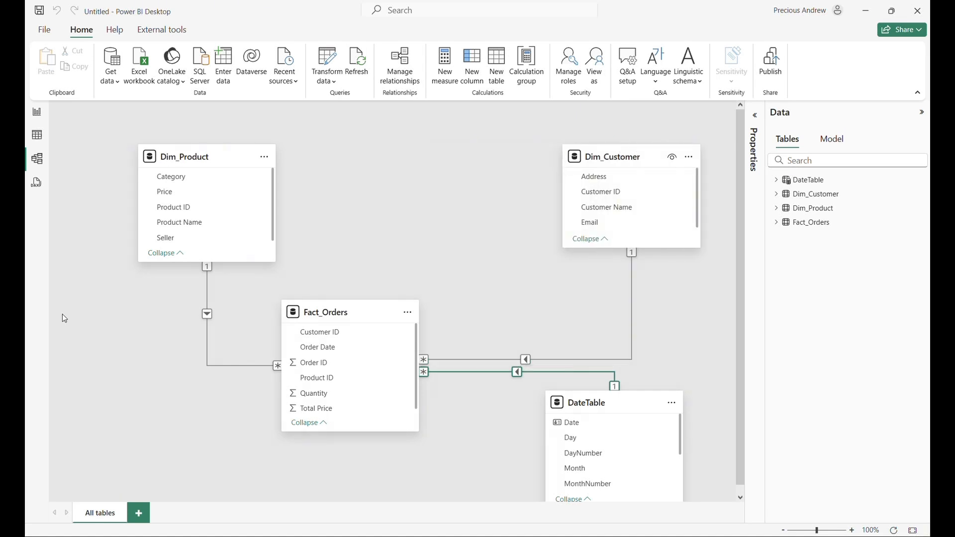
pyautogui.moveTo(334, 311); pyautogui.dragTo(390, 291)
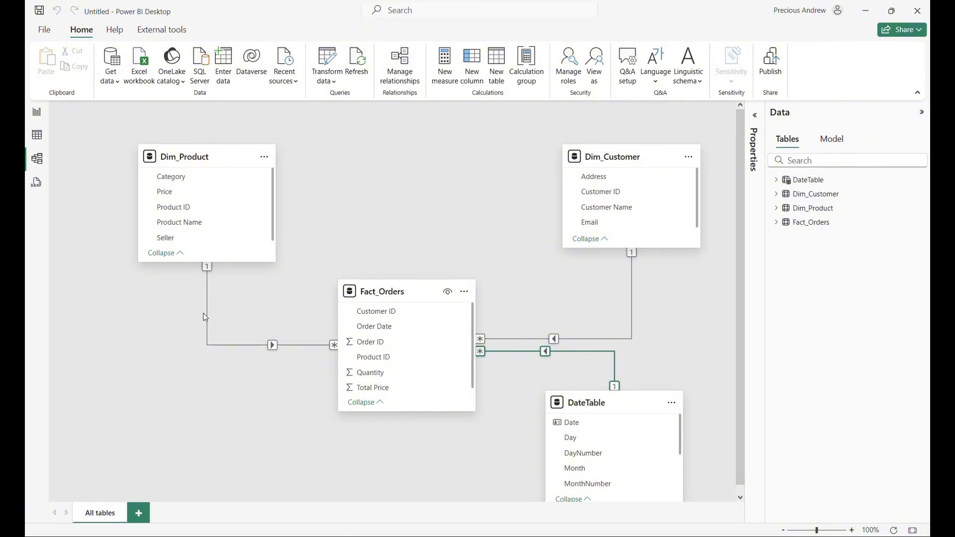
# In the report view, add an empty clustered column chart and a separate slicer on the Category field from Dim_Product.
pyautogui.click(37, 114)
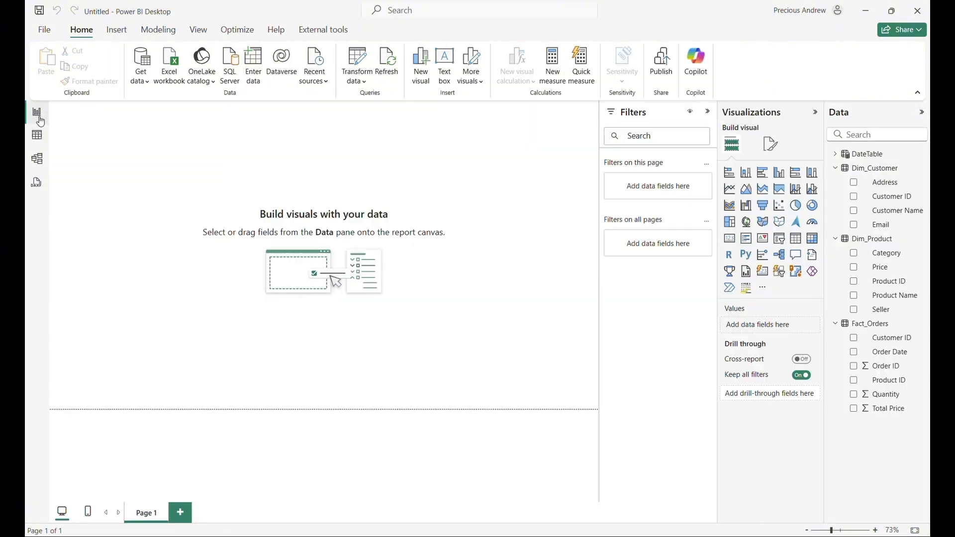
pyautogui.click(779, 178)
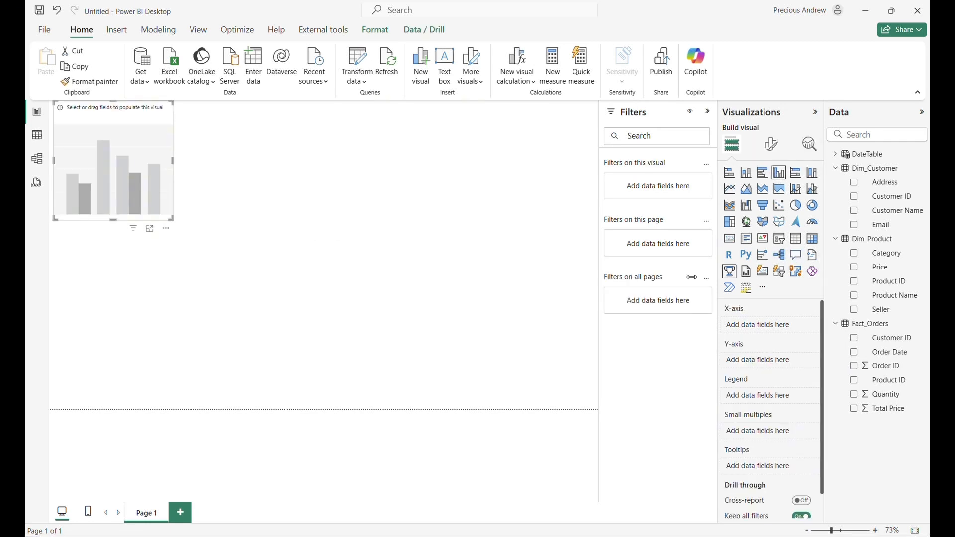
pyautogui.click(544, 274)
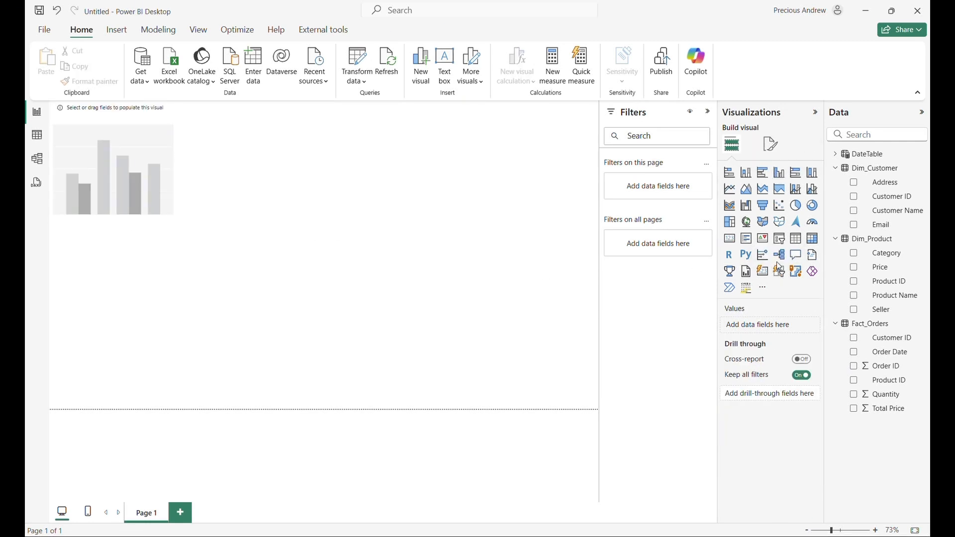
pyautogui.click(779, 244)
pyautogui.moveTo(114, 284); pyautogui.dragTo(472, 190)
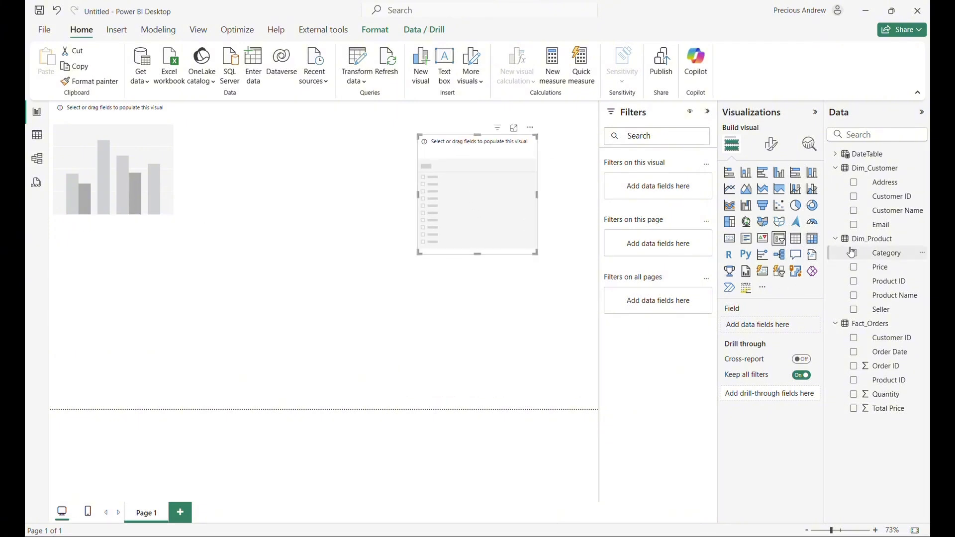
pyautogui.click(892, 255)
# Set the column chart's X-axis to Product Name and its Y-axis to Quantity, and enlarge the chart beside the slicer.
pyautogui.moveTo(128, 115); pyautogui.dragTo(212, 133)
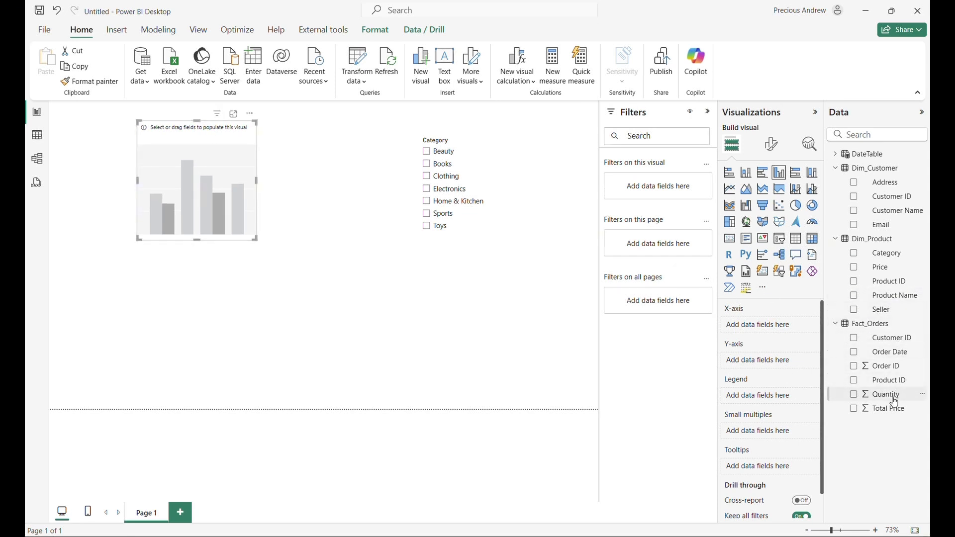
pyautogui.moveTo(872, 296); pyautogui.dragTo(767, 326)
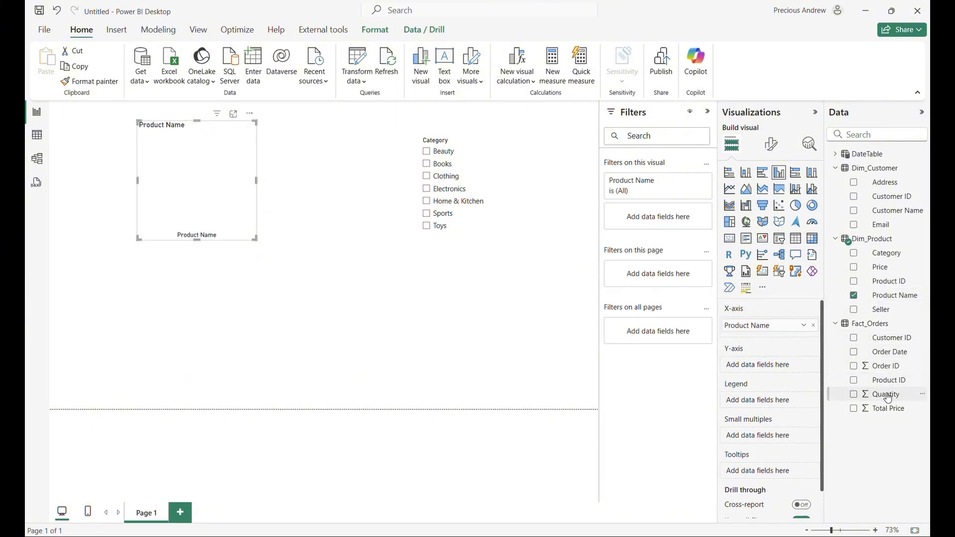
pyautogui.moveTo(888, 398); pyautogui.dragTo(761, 366)
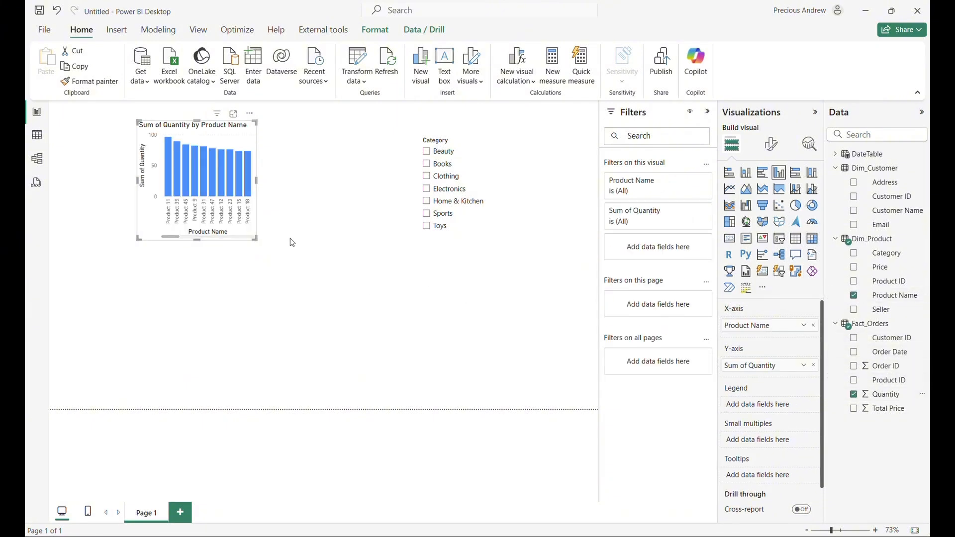
pyautogui.click(264, 243)
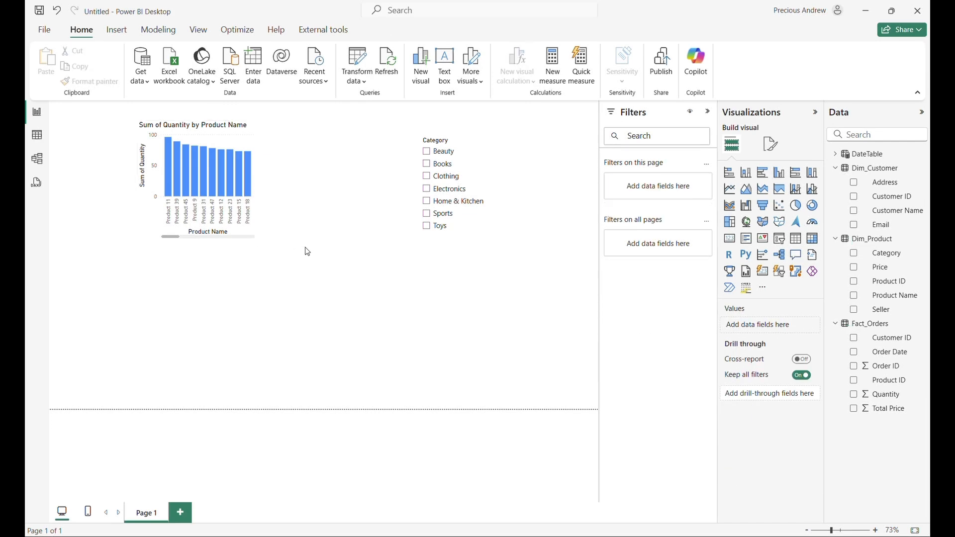
pyautogui.click(234, 227)
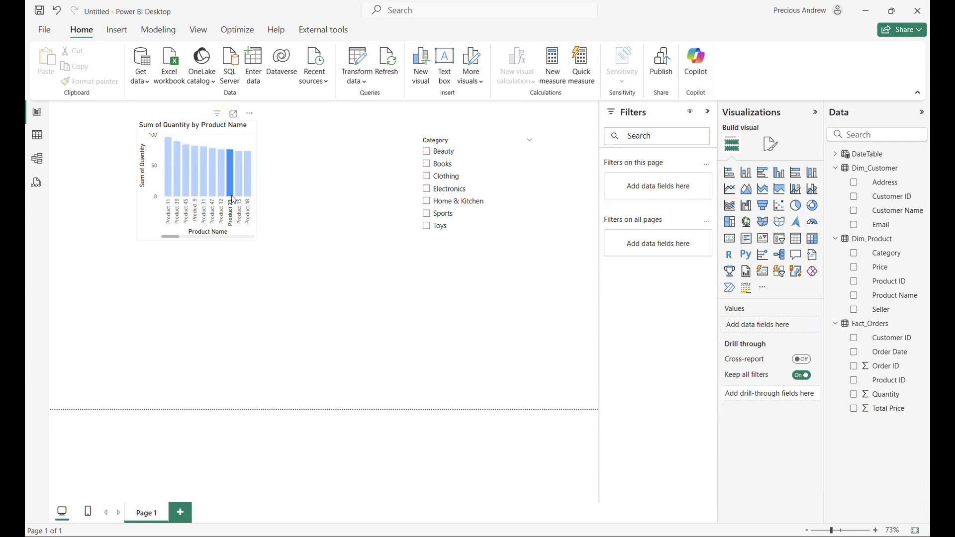
pyautogui.click(226, 137)
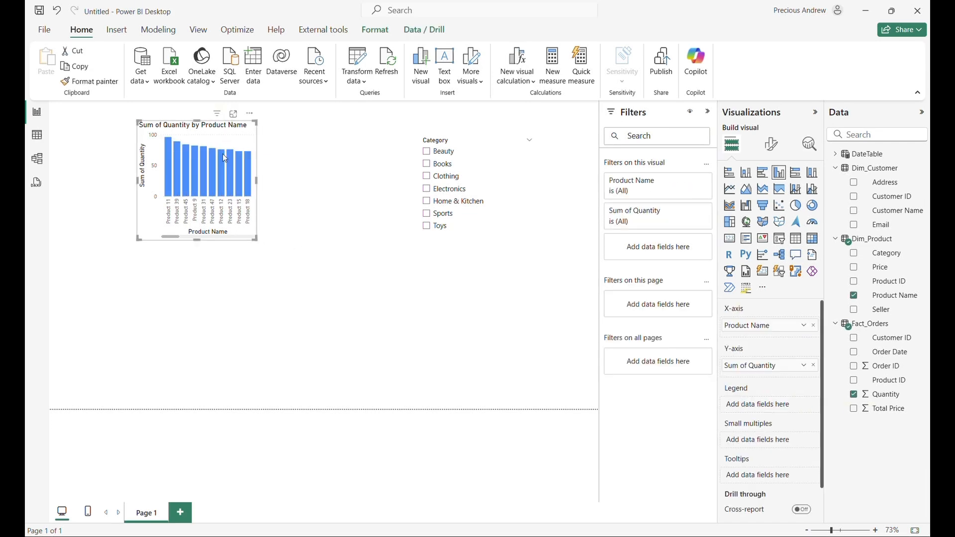
pyautogui.moveTo(259, 240); pyautogui.dragTo(386, 363)
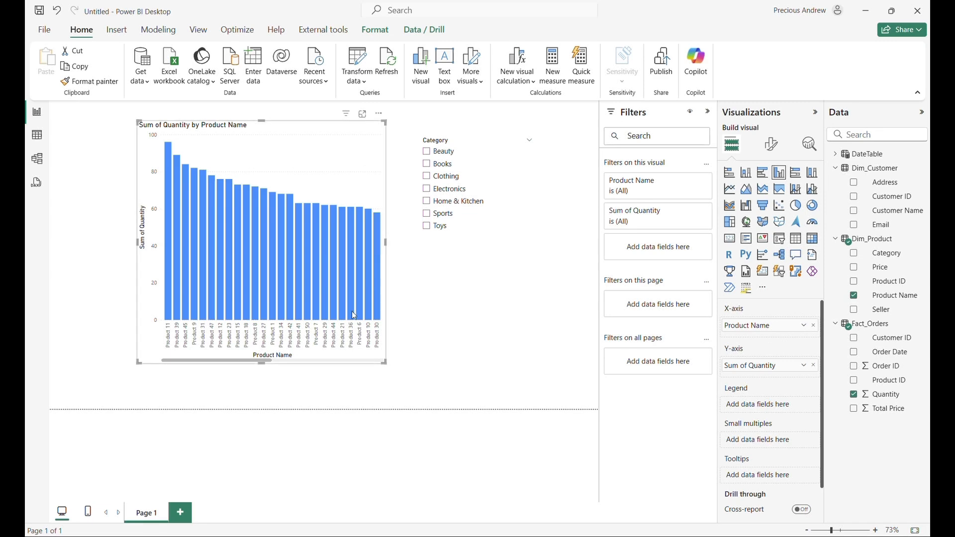
# Filter the chart by Beauty, Books, Clothing and Electronics in turn with the Category slicer, and return to the model view.
pyautogui.click(428, 156)
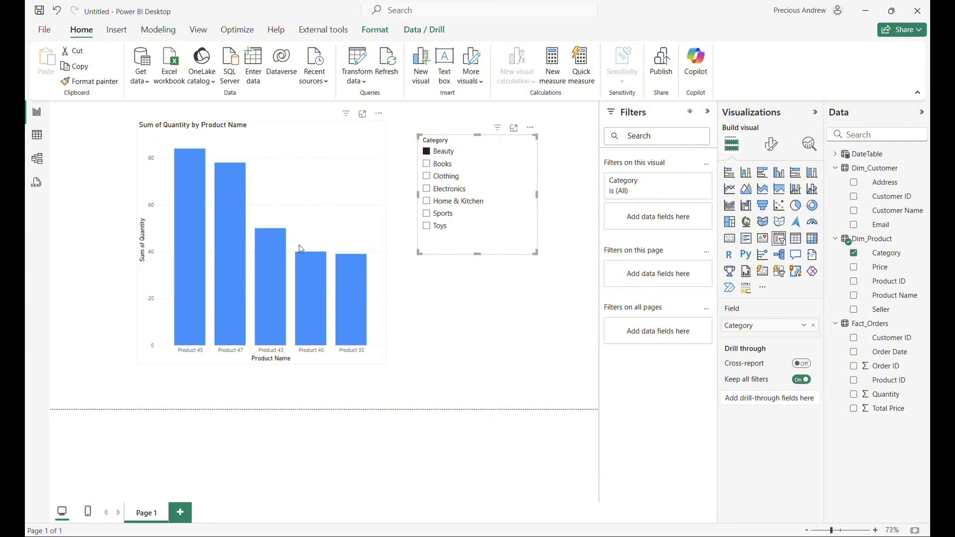
pyautogui.click(427, 164)
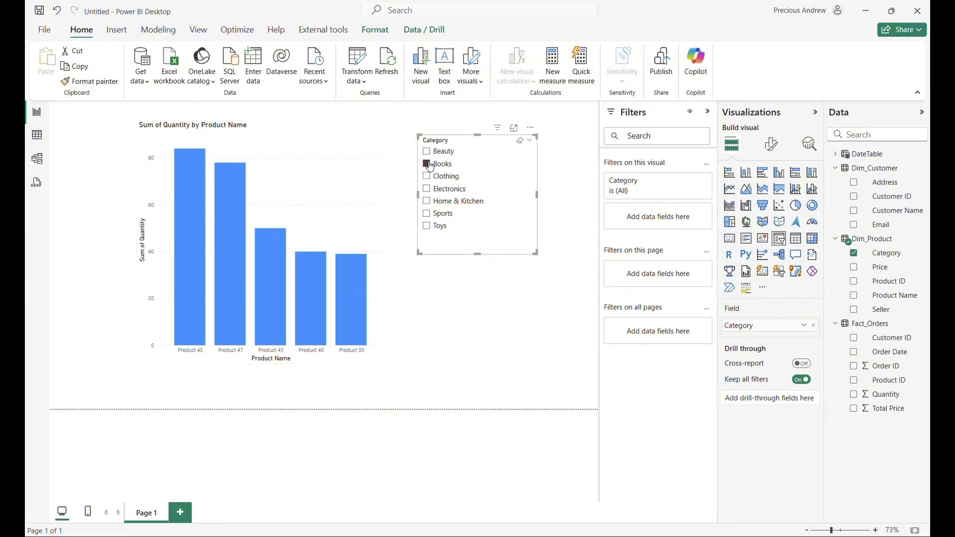
pyautogui.click(427, 177)
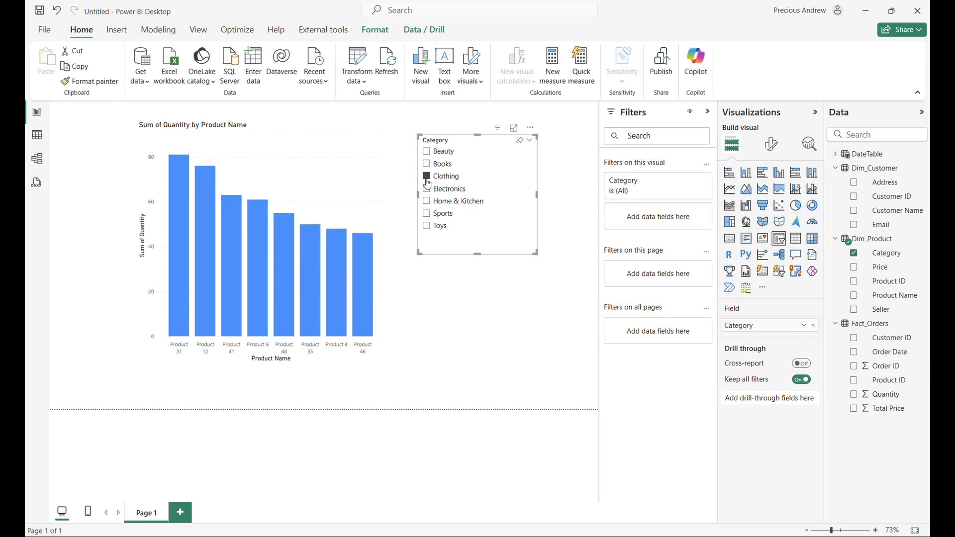
pyautogui.click(427, 189)
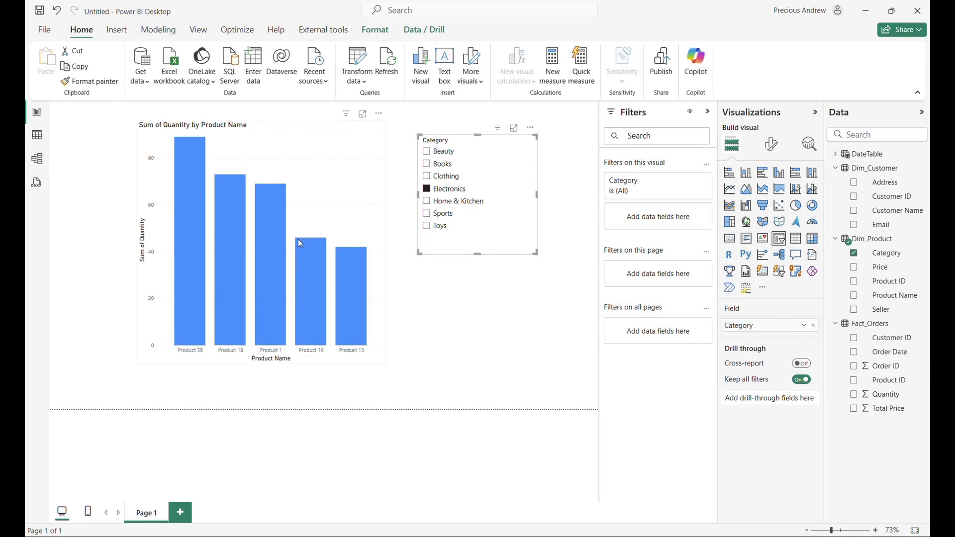
pyautogui.click(40, 162)
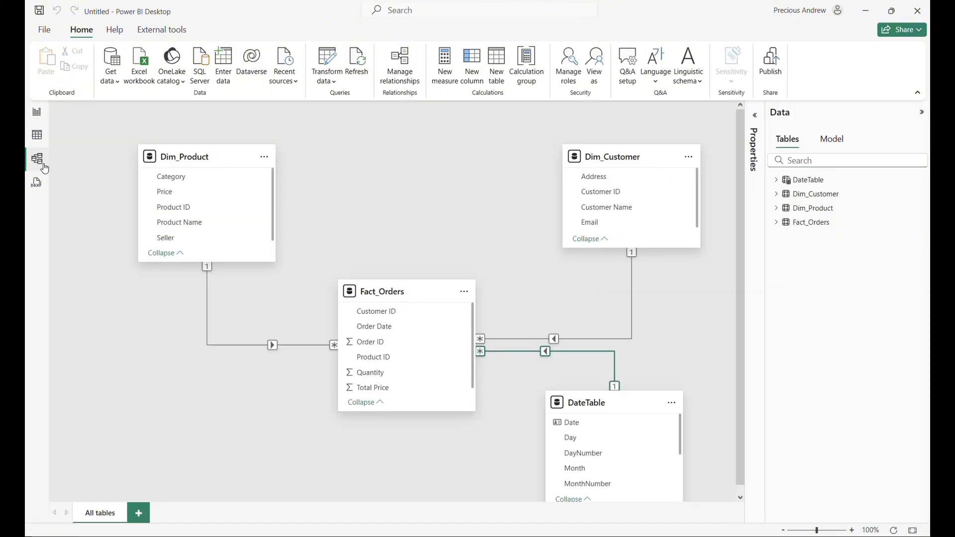
# Delete the relationship between Dim_Product and Fact_Orders and return to the report view.
pyautogui.click(215, 346)
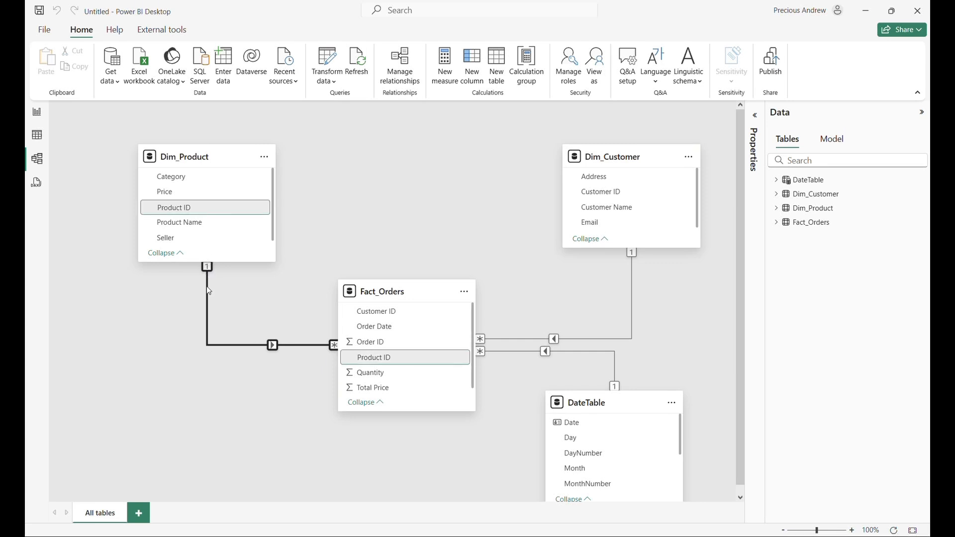
pyautogui.press('Delete')
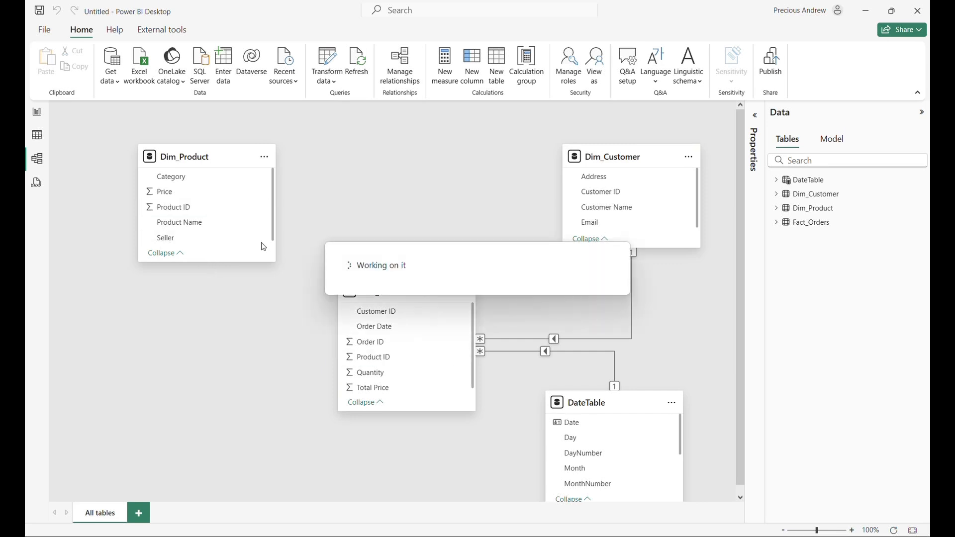
pyautogui.click(39, 114)
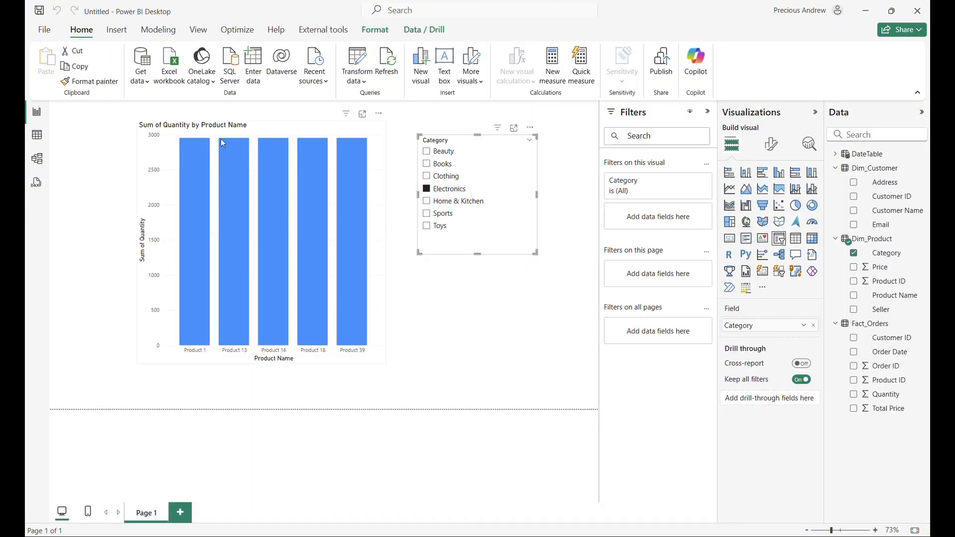
# Filter the unrelated Quantity by Product Name chart by Beauty, Books, Clothing and Electronics in turn with the Category slicer.
pyautogui.click(427, 152)
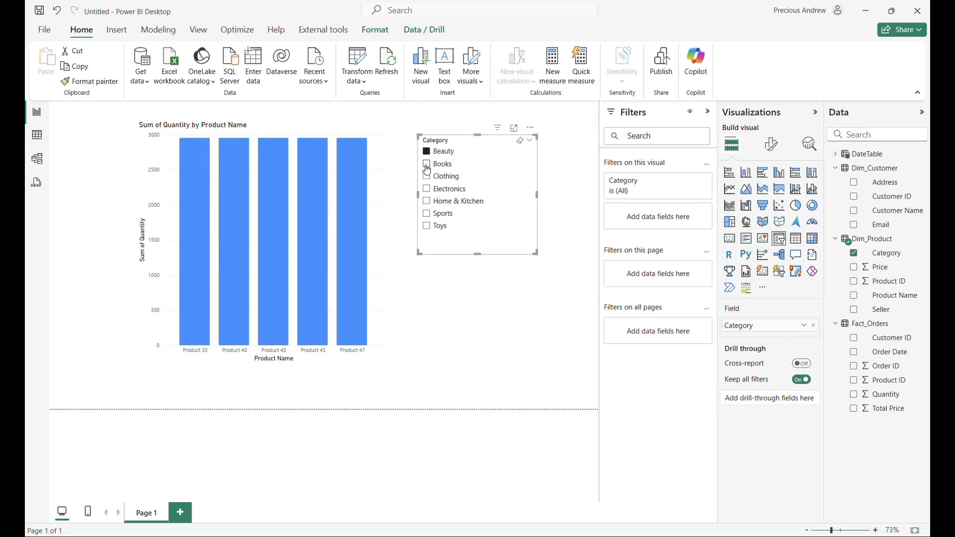
pyautogui.click(426, 164)
pyautogui.click(426, 176)
pyautogui.click(427, 190)
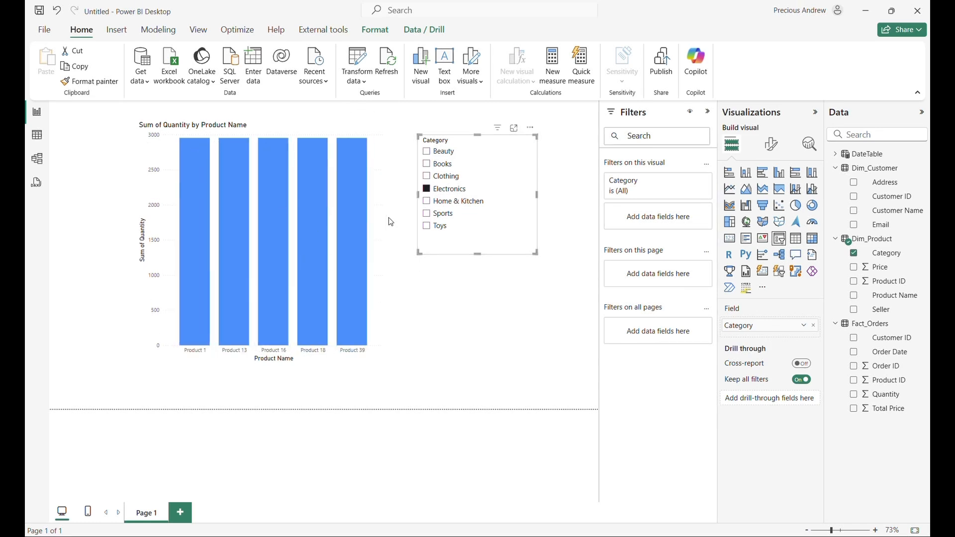
# In the model view, create an active one-to-many, single-direction relationship from Dim_Product's Product ID to Fact_Orders' Product ID.
pyautogui.click(40, 166)
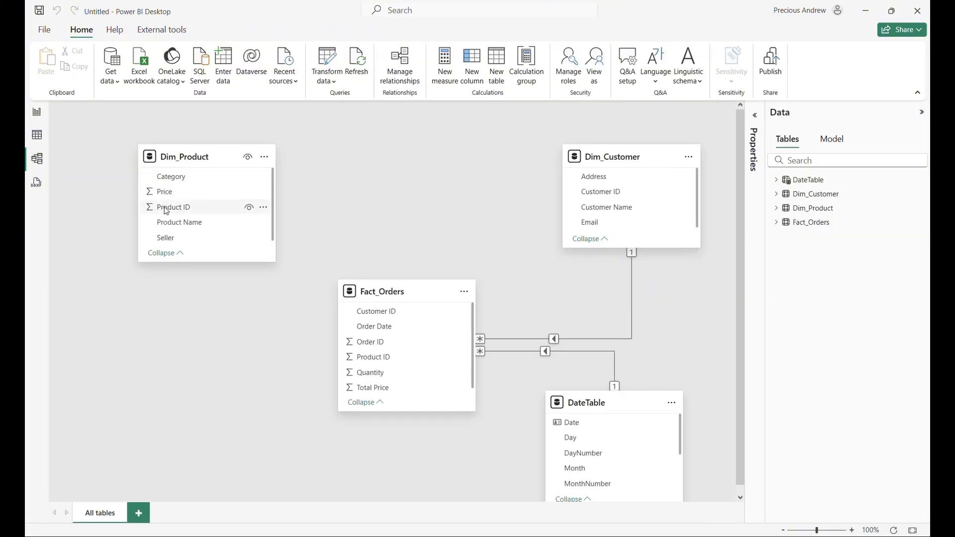
pyautogui.moveTo(167, 211); pyautogui.dragTo(348, 365)
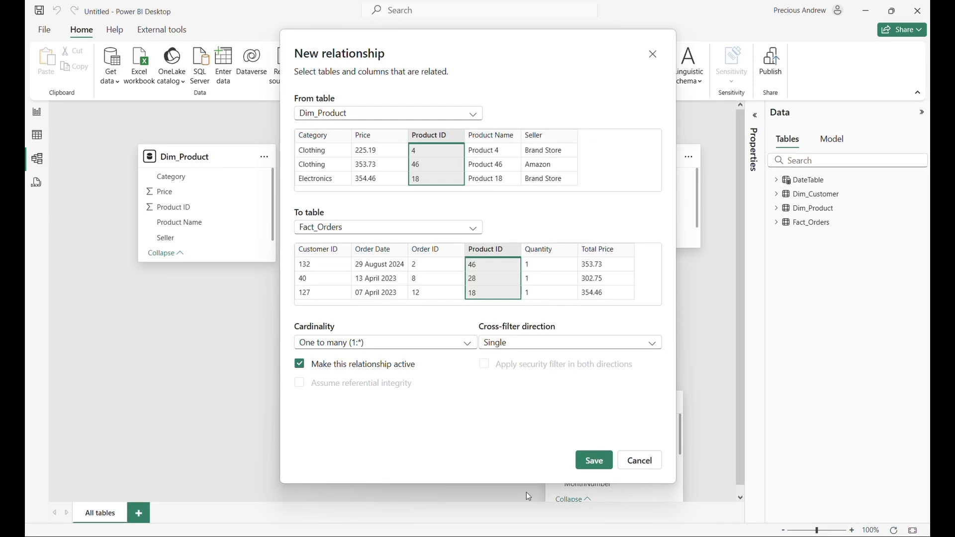
pyautogui.click(592, 462)
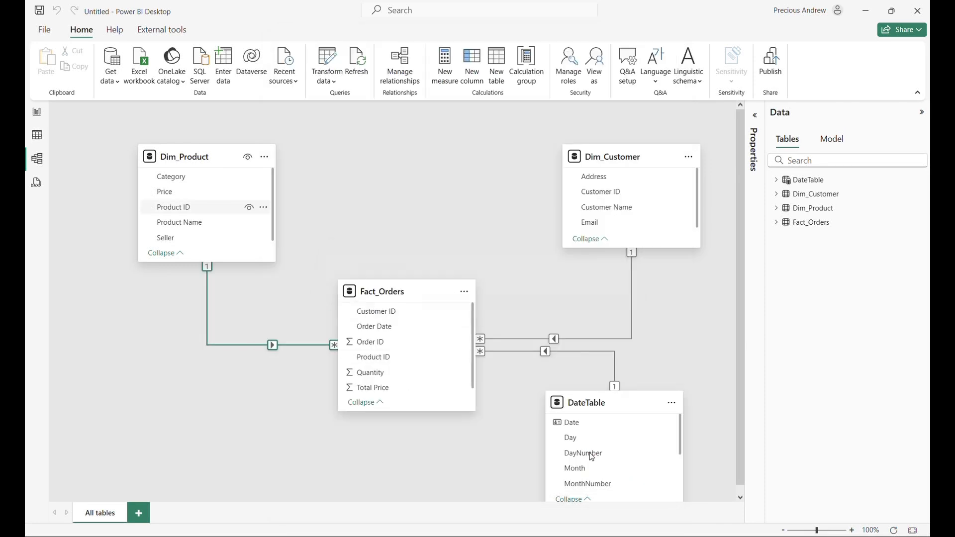
# Back in the report view, filter the chart by Beauty, Books, Clothing, Electronics and Home & Kitchen in turn with the Category slicer.
pyautogui.click(35, 113)
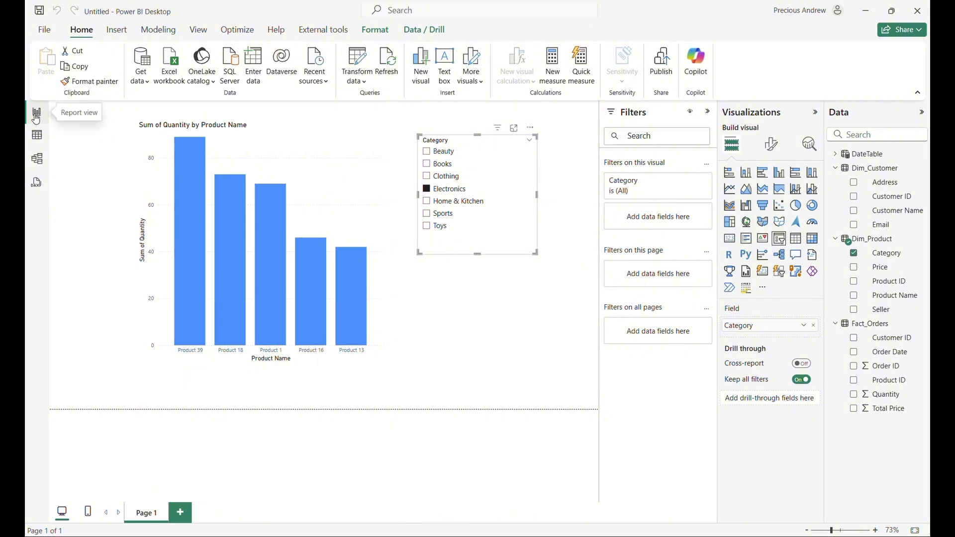
pyautogui.click(427, 151)
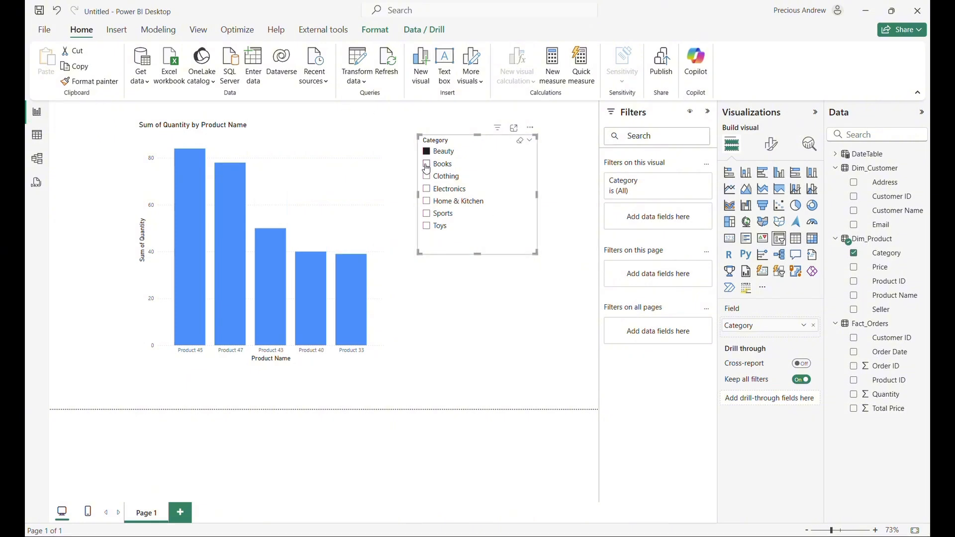
pyautogui.click(426, 164)
pyautogui.click(426, 176)
pyautogui.click(426, 189)
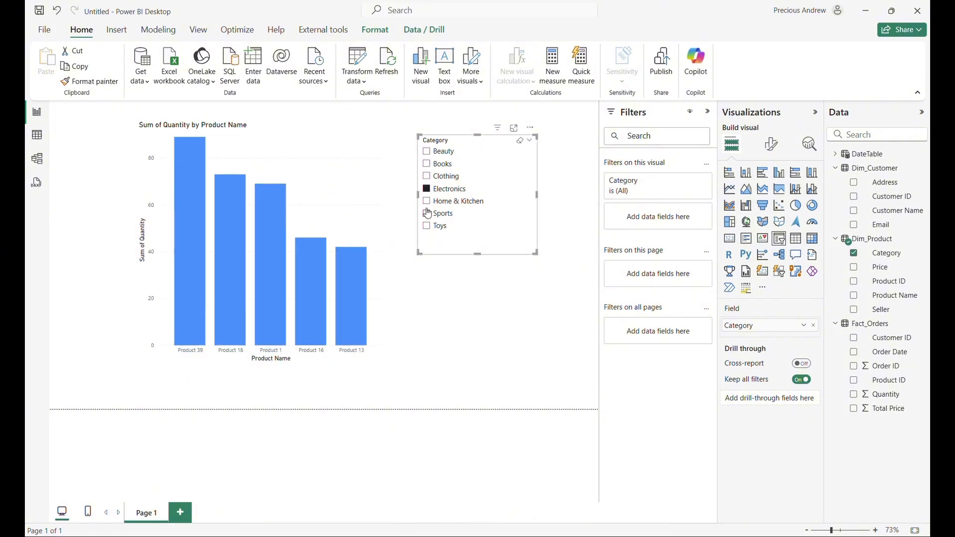
pyautogui.click(427, 201)
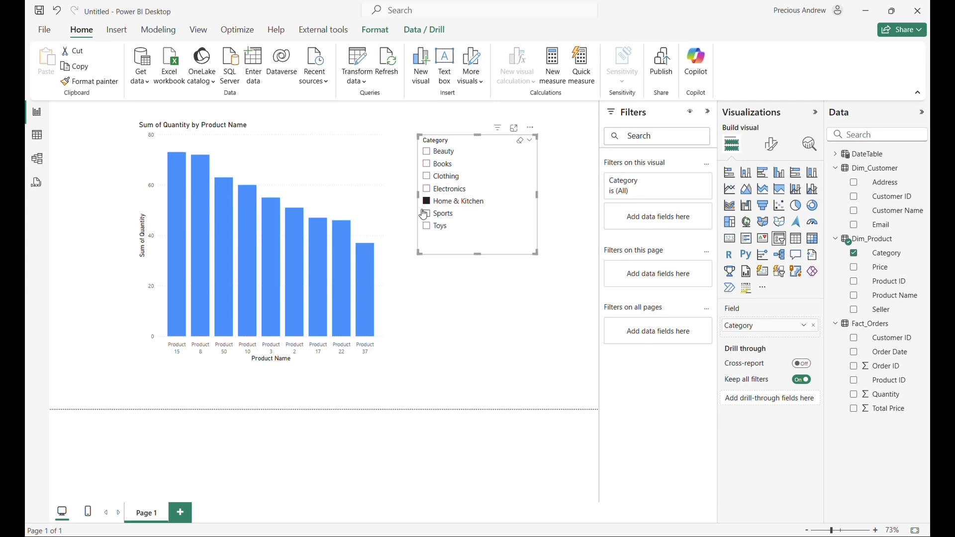